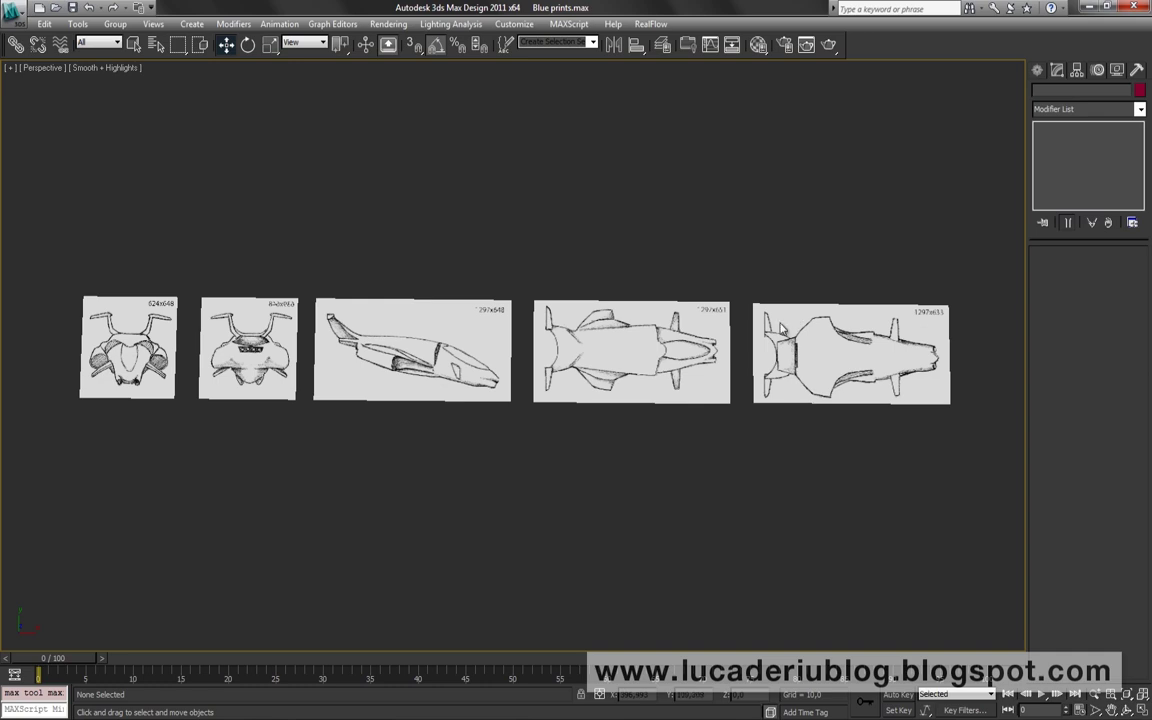
# Orbit the Perspective view of Blue prints.max to see the five blueprint planes in 3D
pyautogui.moveTo(478, 405)
pyautogui.keyDown('alt'); pyautogui.mouseDown(button='middle')
pyautogui.moveTo(498, 361)
pyautogui.moveTo(535, 391)
pyautogui.moveTo(489, 443)
pyautogui.mouseUp(button='middle'); pyautogui.keyUp('alt')
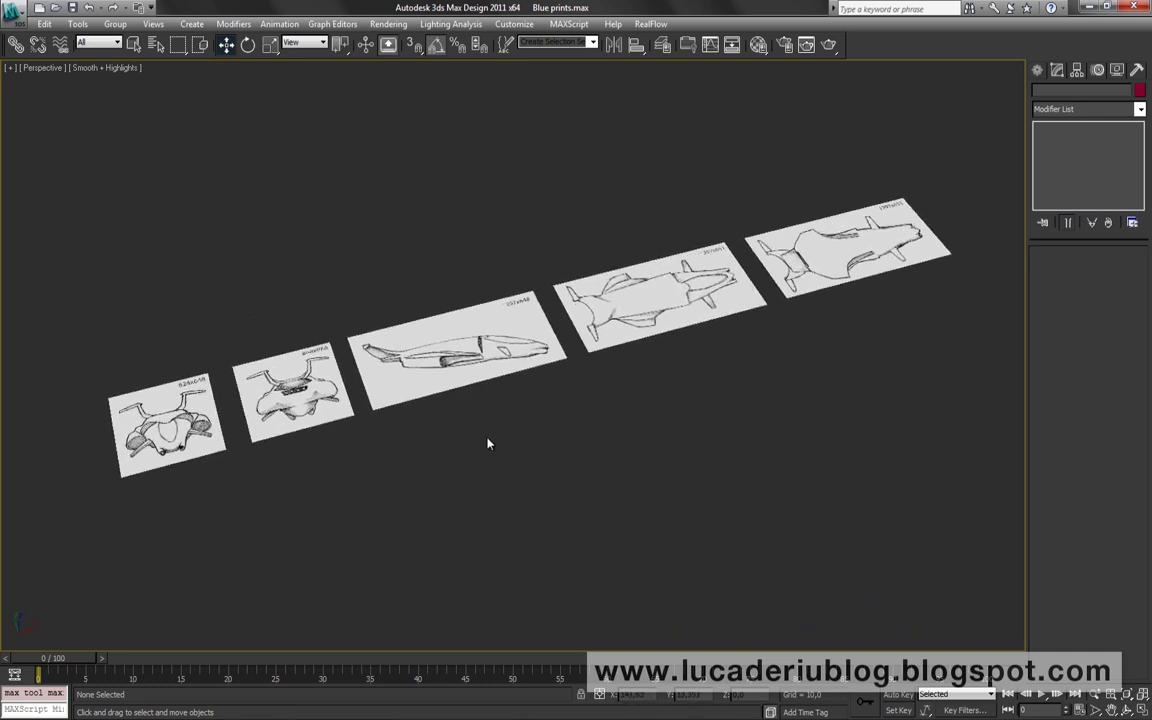
# Switch to the four-viewport layout of Top, Front, Left and Perspective with Alt+W
pyautogui.hotkey('alt', 'w')
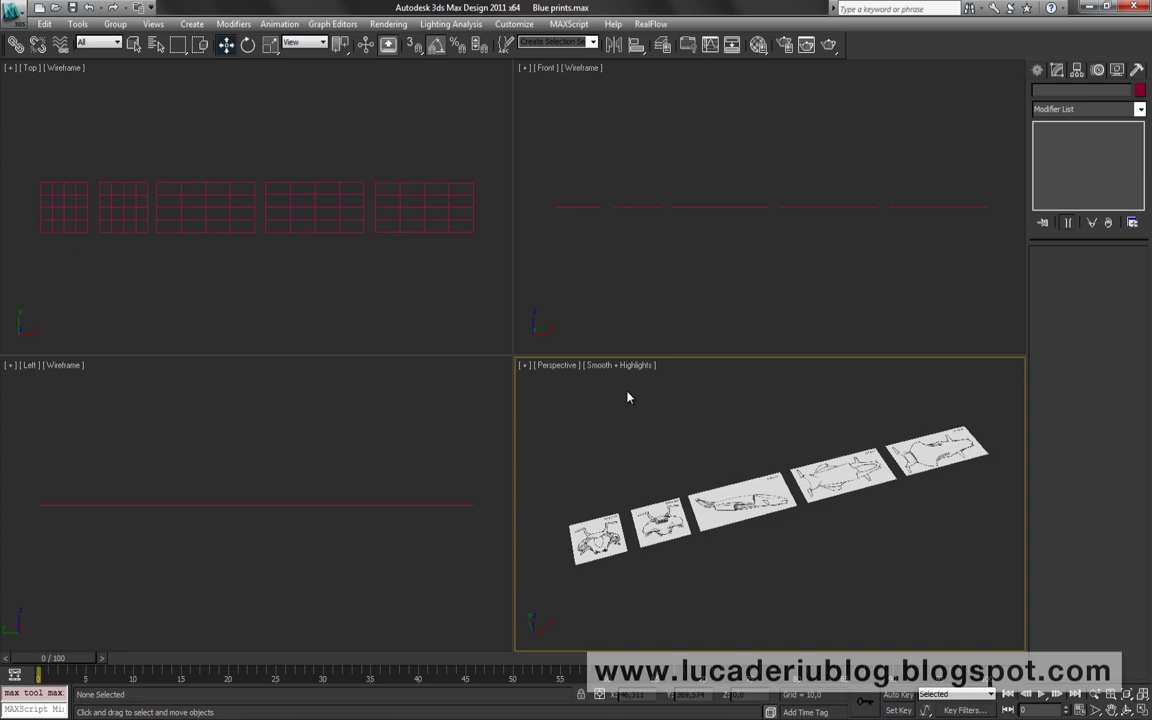
# Maximize Perspective with the home grid on and select all five planes as the 'blueprints' set
pyautogui.hotkey('alt', 'w')
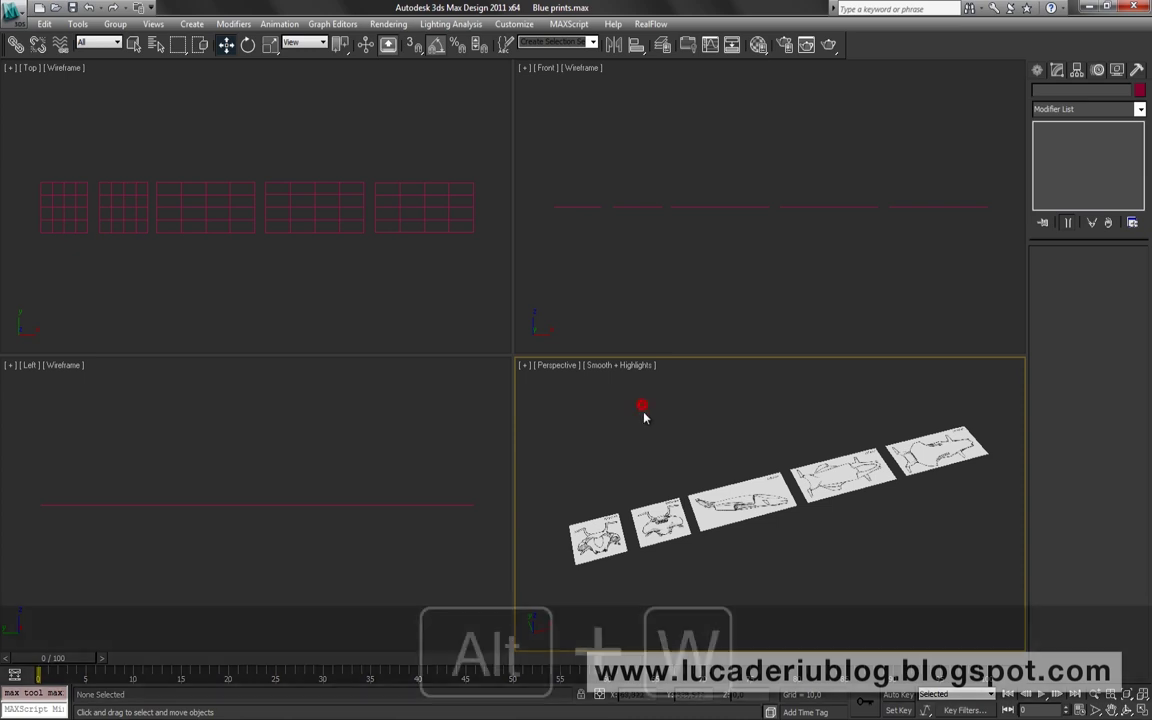
pyautogui.moveTo(643, 417)
pyautogui.keyDown('alt'); pyautogui.mouseDown(button='middle')
pyautogui.moveTo(630, 411)
pyautogui.moveTo(641, 414)
pyautogui.mouseUp(button='middle'); pyautogui.keyUp('alt')
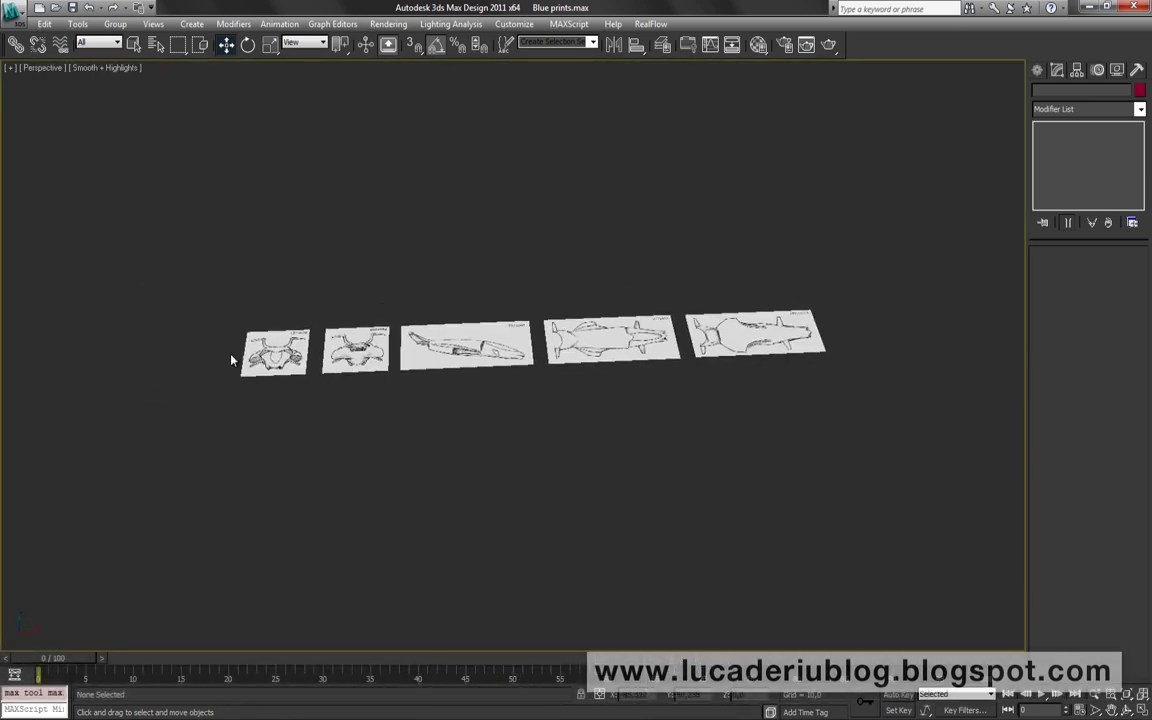
pyautogui.press('g')
pyautogui.moveTo(399, 466); pyautogui.dragTo(360, 474, button='middle')
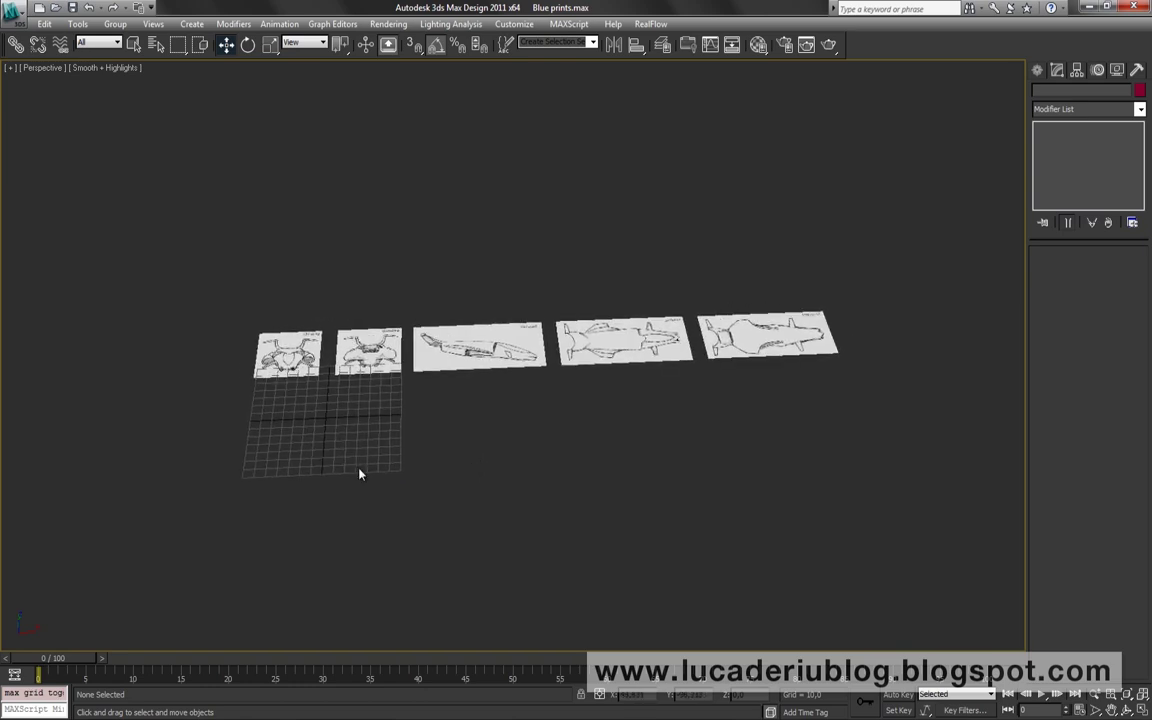
pyautogui.moveTo(288, 309); pyautogui.dragTo(858, 444)
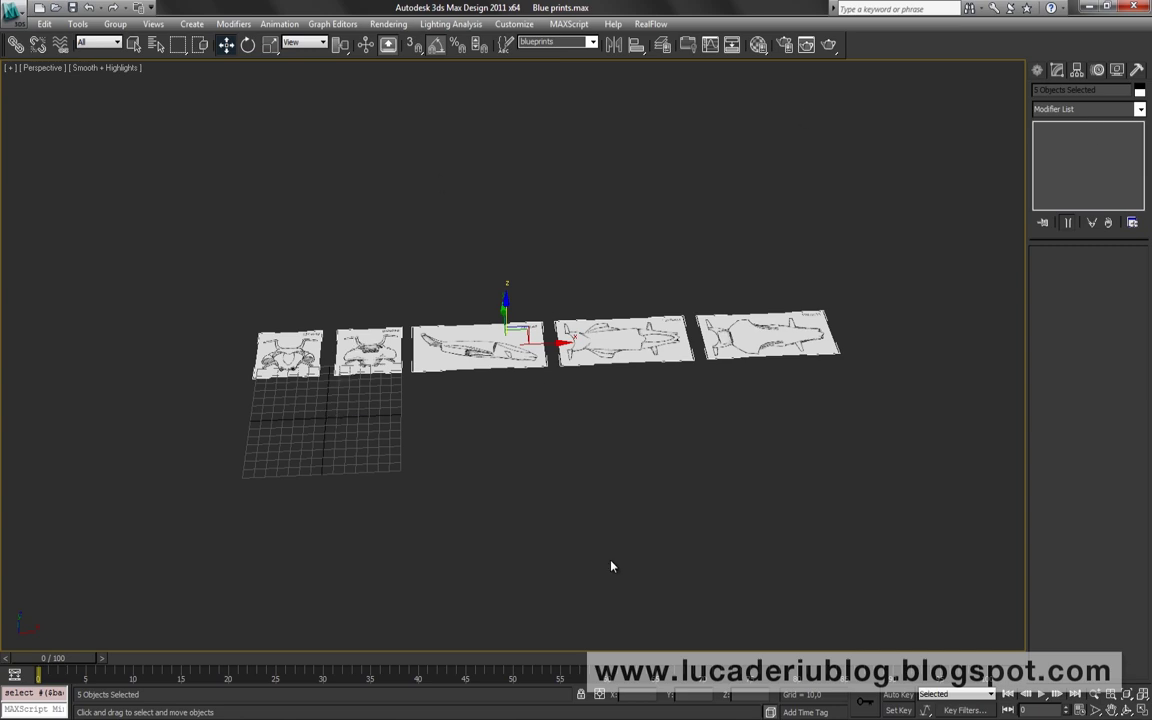
# Move the five-plane row to Absolute World 0,0,0 through the F12 Transform Type-In
pyautogui.press('F12')
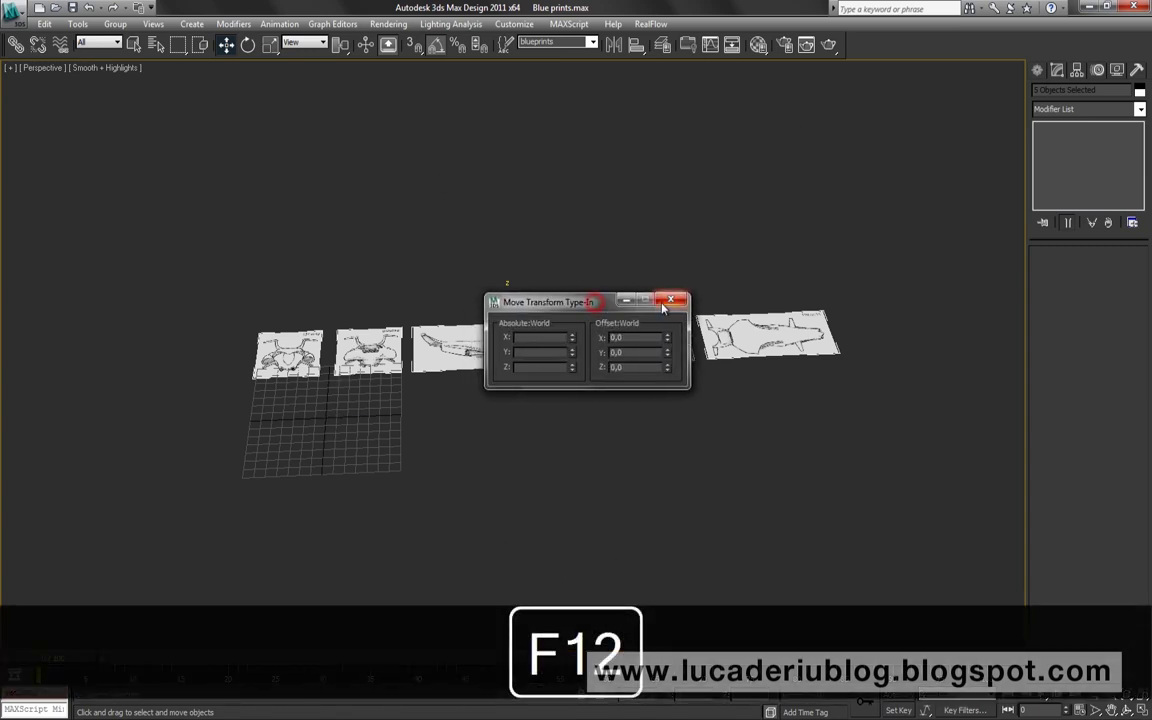
pyautogui.click(663, 300)
pyautogui.keyDown('alt'); pyautogui.moveTo(530, 331); pyautogui.dragTo(353, 434, button='middle'); pyautogui.keyUp('alt')
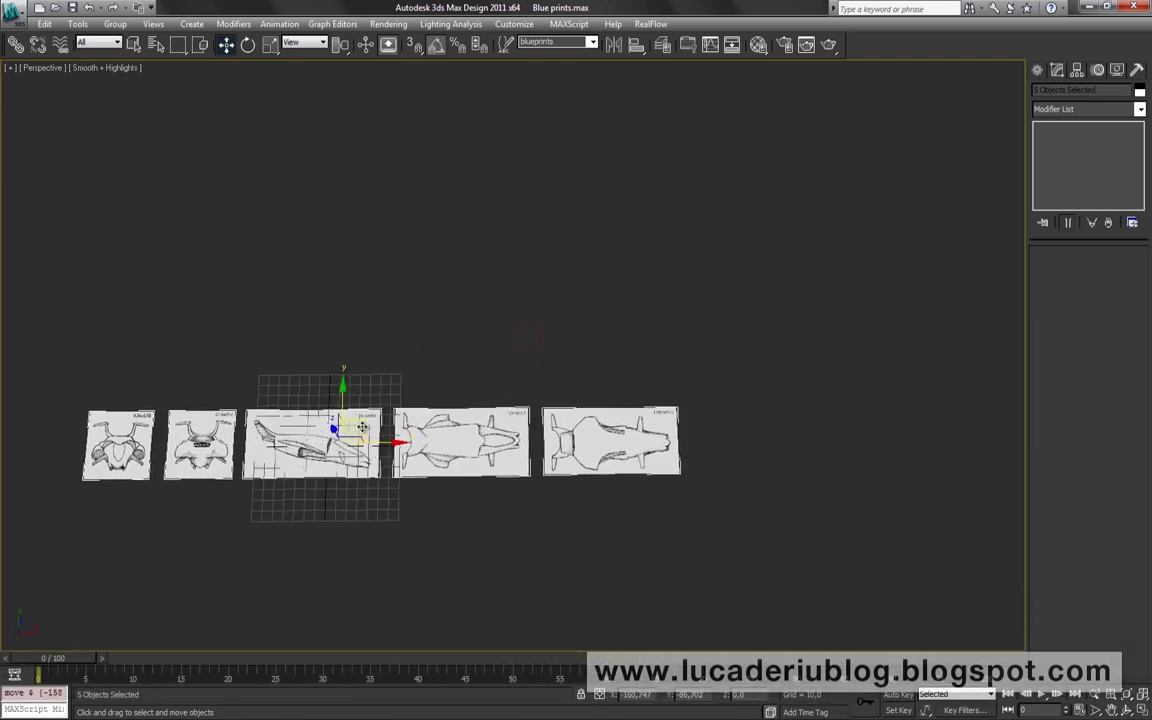
# Maximize the Top viewport and deselect the blueprint planes
pyautogui.hotkey('alt', 'w')
pyautogui.hotkey('alt', 'w')
pyautogui.scroll(-3, 367, 368)
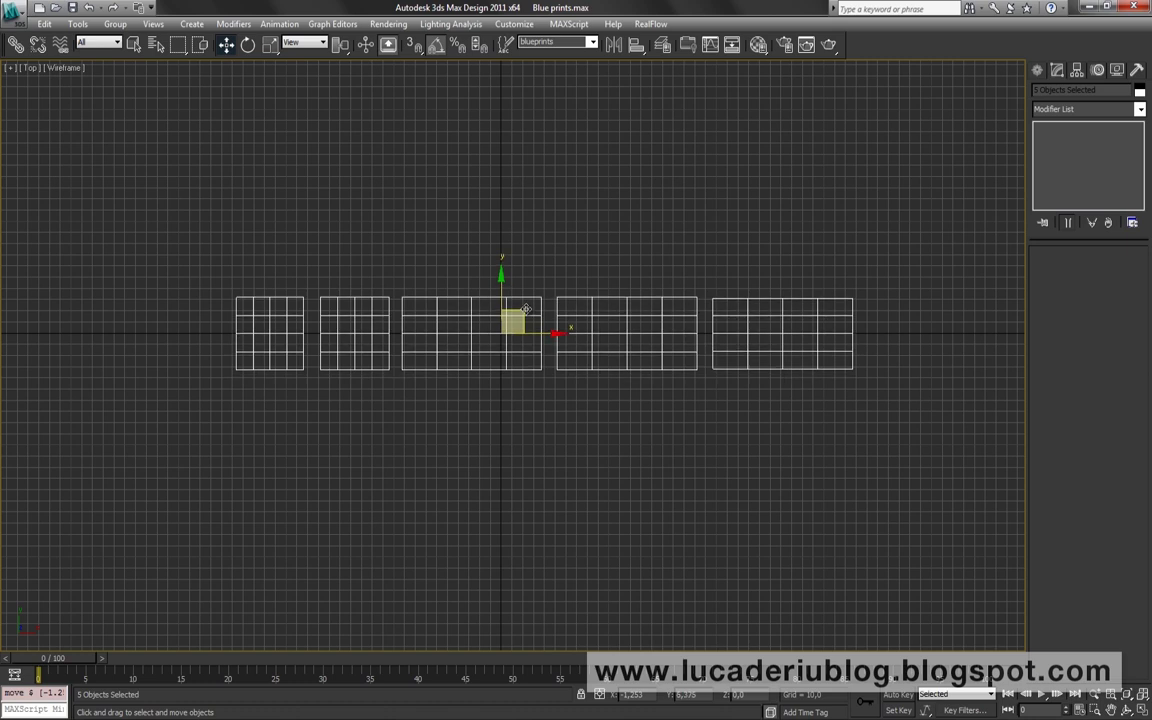
pyautogui.scroll(2, 566, 416)
pyautogui.click(593, 437)
pyautogui.scroll(-2, 455, 455)
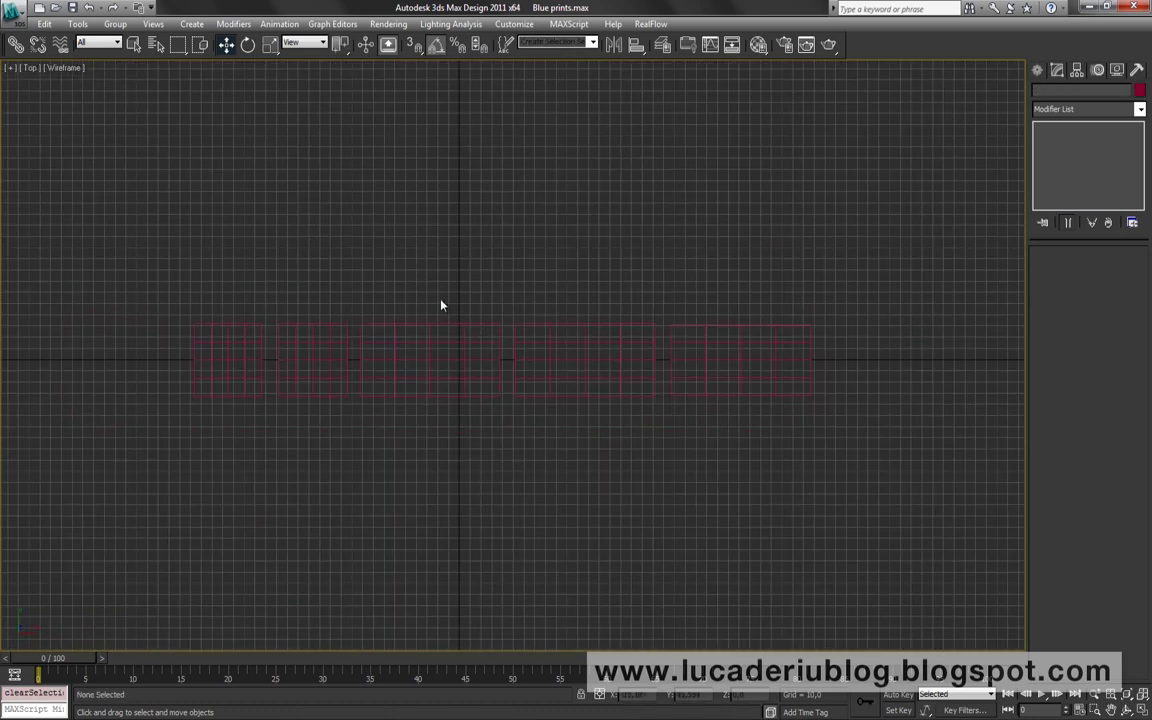
# Show the sketches shaded and shift all five planes up and right together
pyautogui.press('F3')
pyautogui.moveTo(159, 262); pyautogui.dragTo(747, 395)
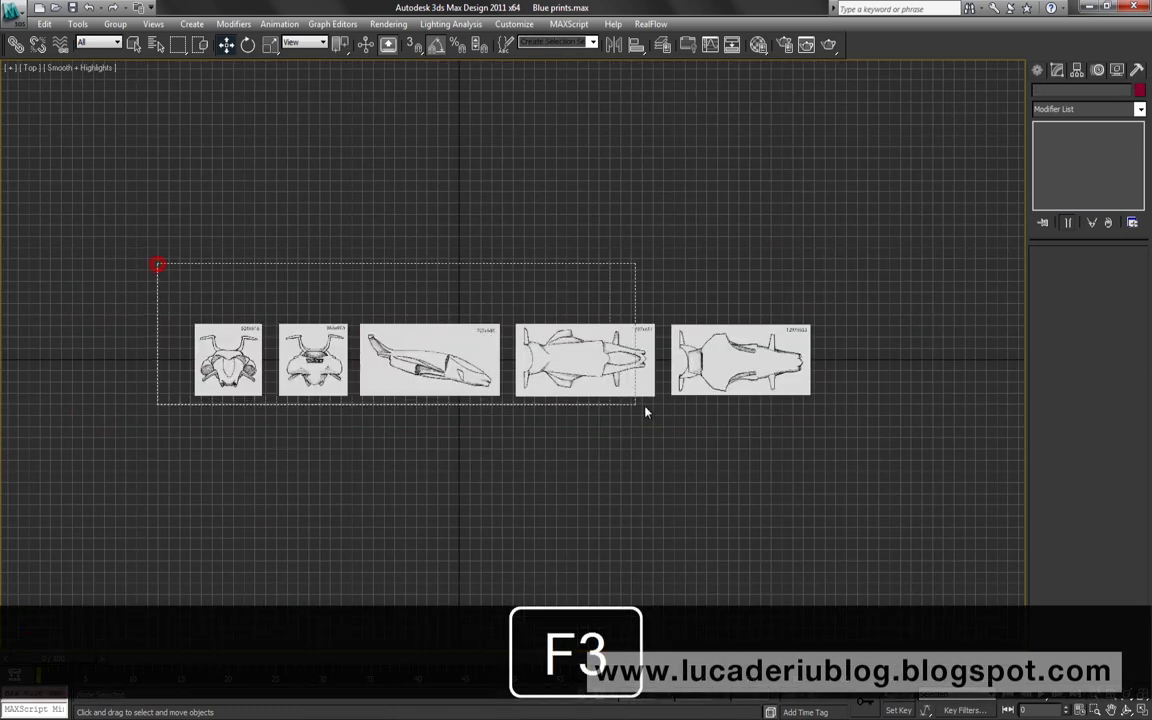
pyautogui.moveTo(480, 265); pyautogui.dragTo(636, 212)
# Move the top-view plane (1297x651) onto the world origin, checking alignment in wireframe
pyautogui.click(745, 235)
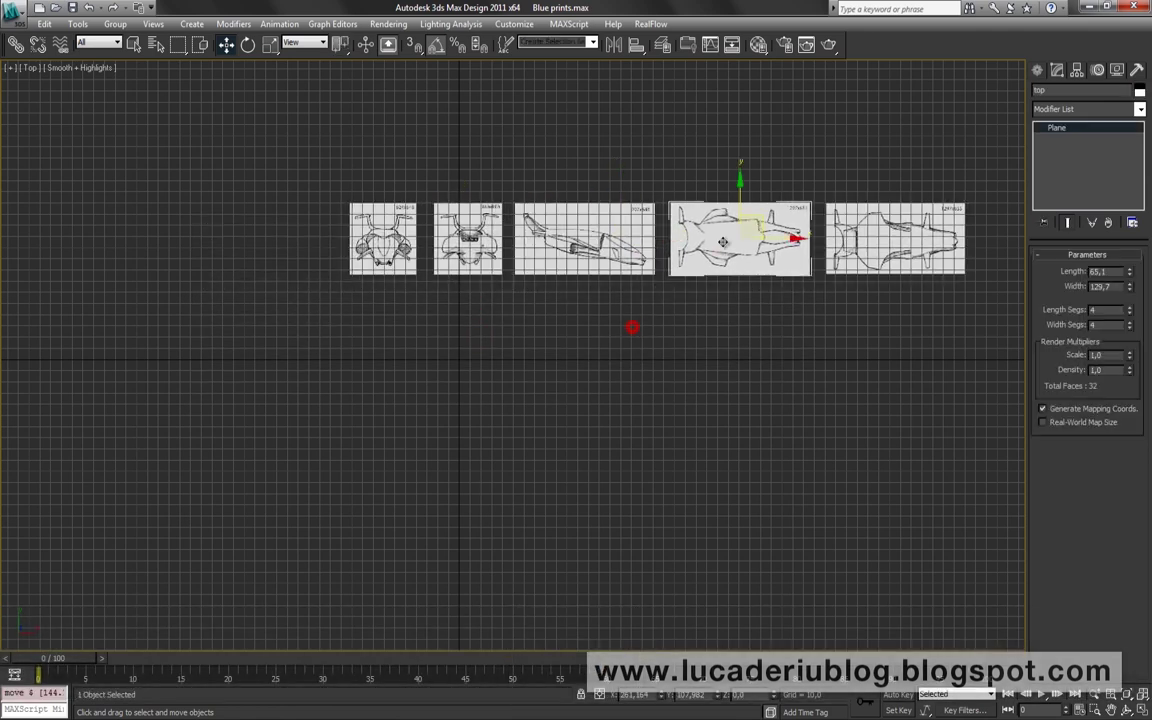
pyautogui.moveTo(762, 220); pyautogui.dragTo(481, 340)
pyautogui.moveTo(481, 340); pyautogui.dragTo(522, 386, button='middle')
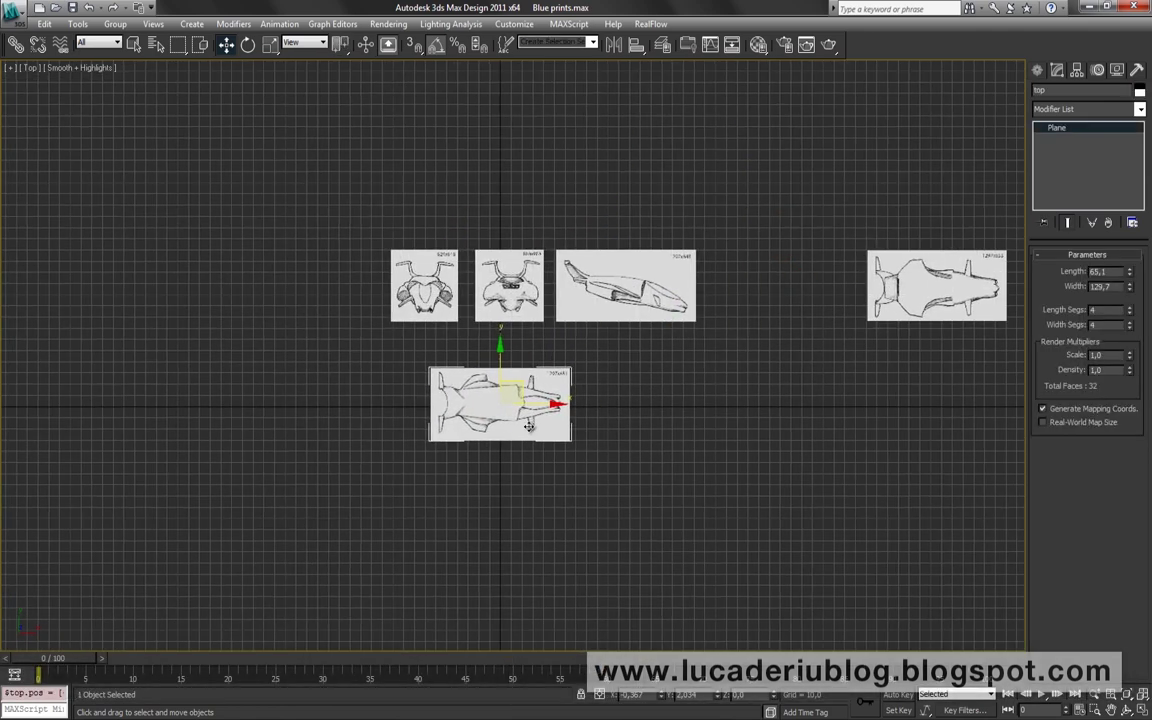
pyautogui.scroll(5, 525, 380)
pyautogui.scroll(1, 549, 417)
pyautogui.press('F3')
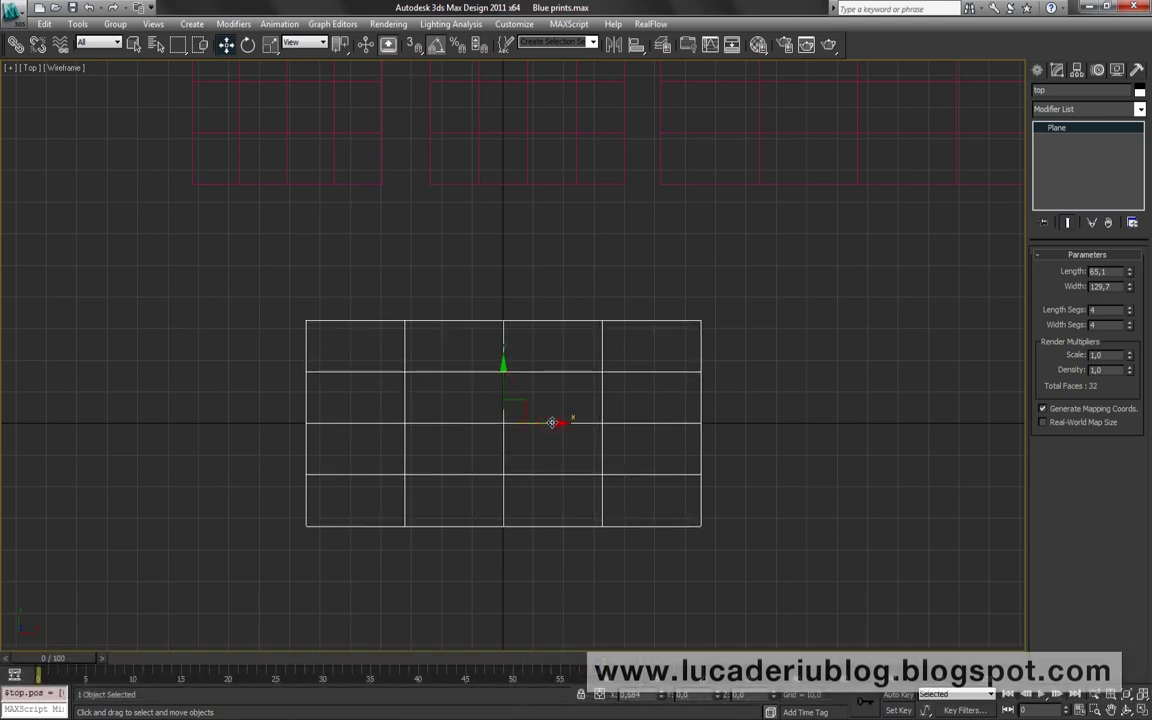
pyautogui.press('F3')
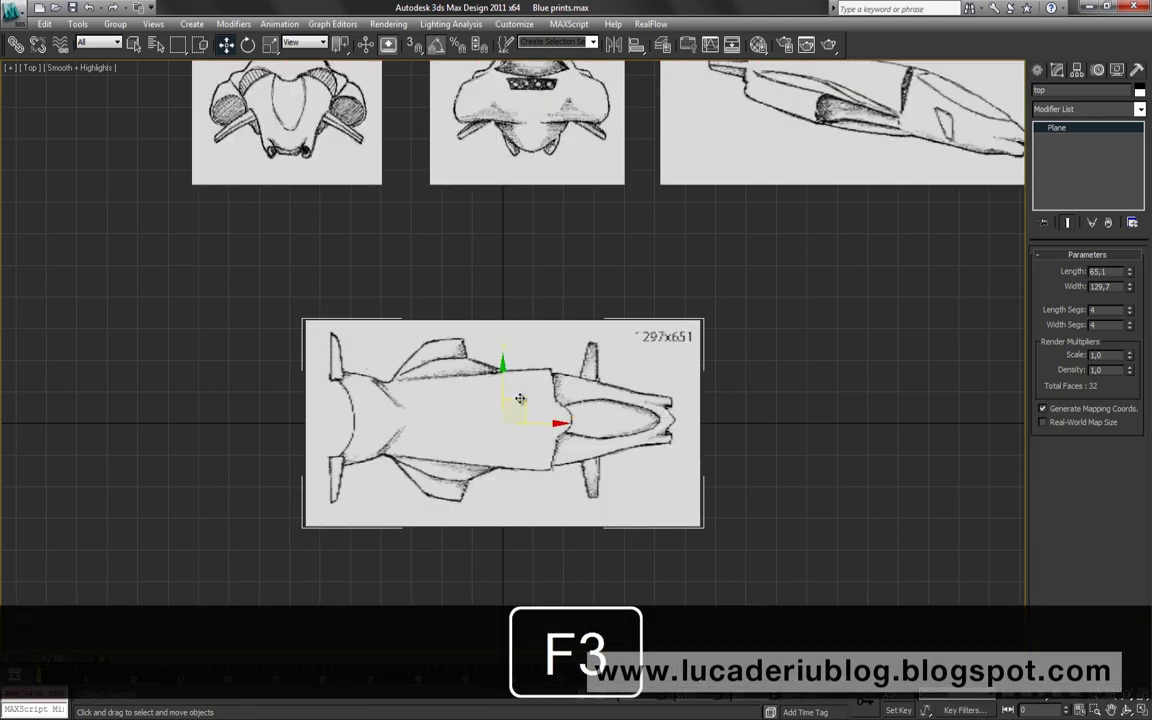
pyautogui.click(733, 291)
pyautogui.scroll(-2, 600, 350)
pyautogui.scroll(-1, 507, 386)
pyautogui.scroll(-1, 501, 408)
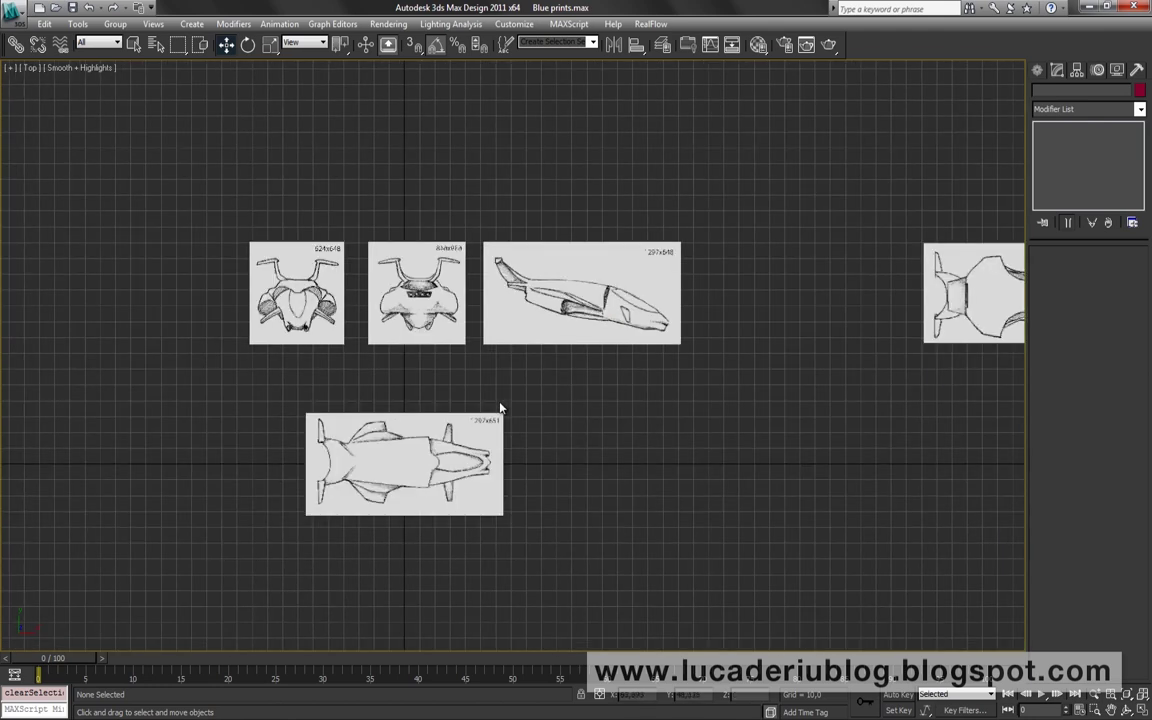
pyautogui.moveTo(490, 367); pyautogui.dragTo(630, 344, button='middle')
# Drag the side-view plane (1297x648) along Y until its edges line up above the top-view plane
pyautogui.click(634, 272)
pyautogui.moveTo(740, 253); pyautogui.dragTo(562, 358)
pyautogui.scroll(5, 425, 419)
pyautogui.moveTo(724, 277); pyautogui.dragTo(498, 288, button='middle')
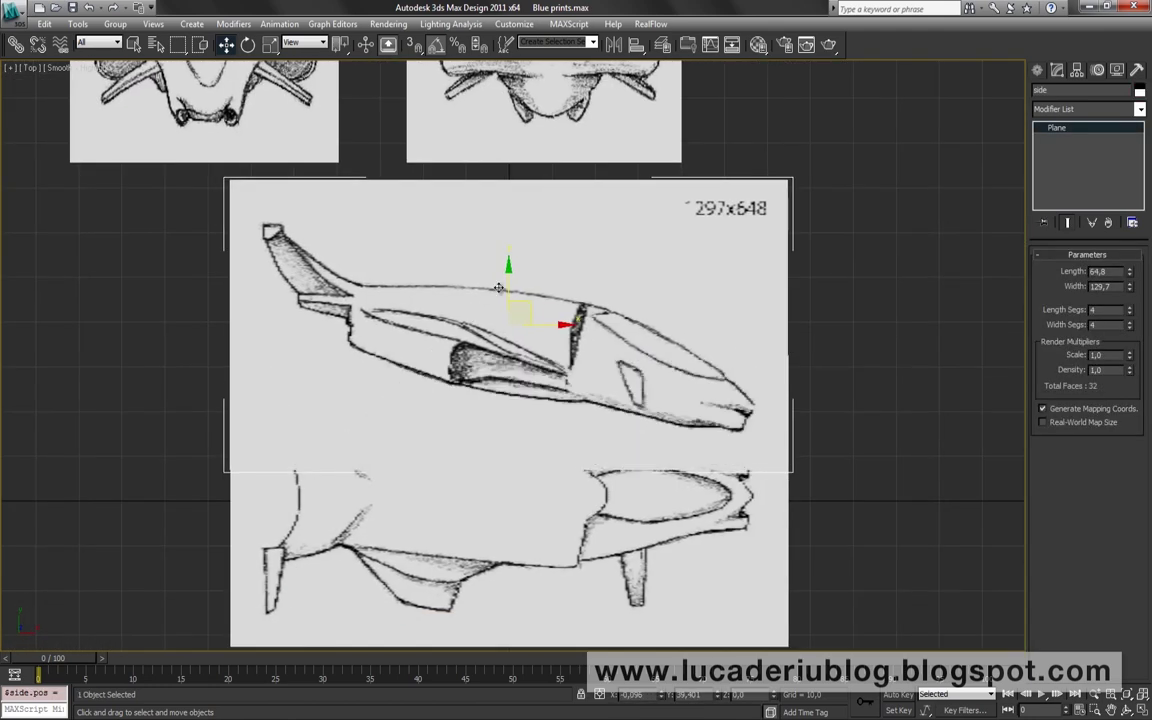
pyautogui.moveTo(498, 288); pyautogui.dragTo(498, 151)
pyautogui.moveTo(185, 326); pyautogui.dragTo(185, 348, button='middle')
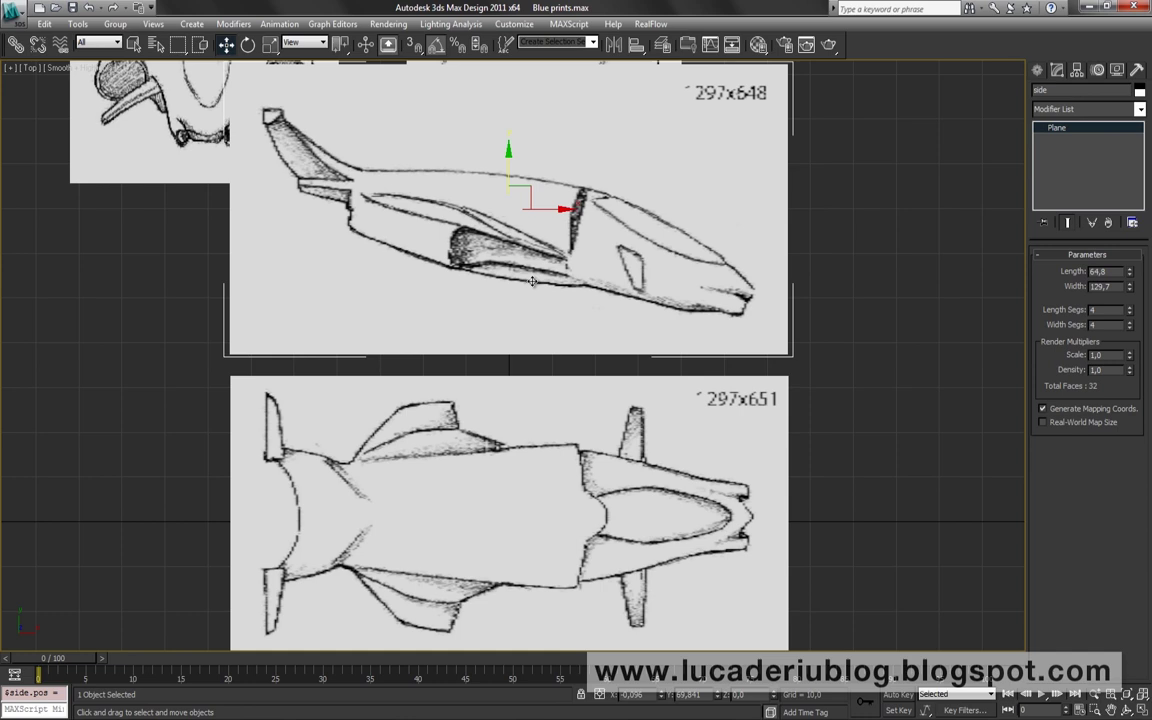
pyautogui.moveTo(493, 273); pyautogui.dragTo(535, 281, button='middle')
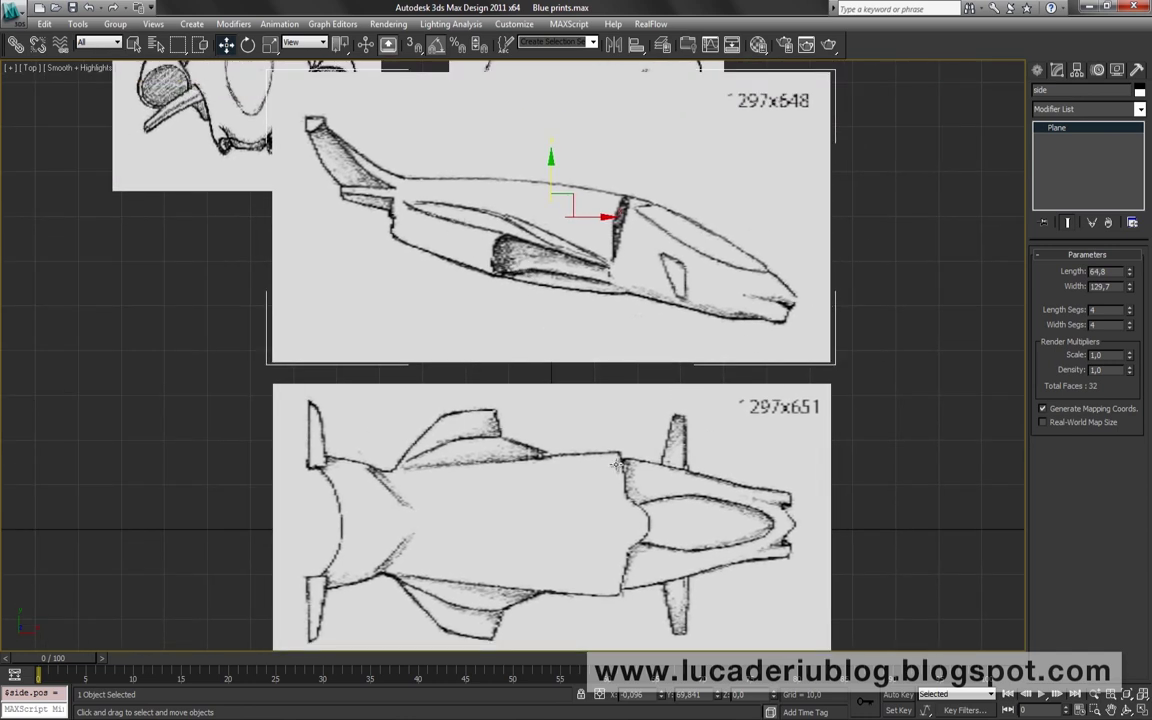
pyautogui.moveTo(632, 350); pyautogui.dragTo(632, 287, button='middle')
pyautogui.moveTo(623, 478); pyautogui.dragTo(623, 447, button='middle')
# Zero the top-view plane's Y position in the Move Transform Type-In
pyautogui.click(623, 447)
pyautogui.press('F12')
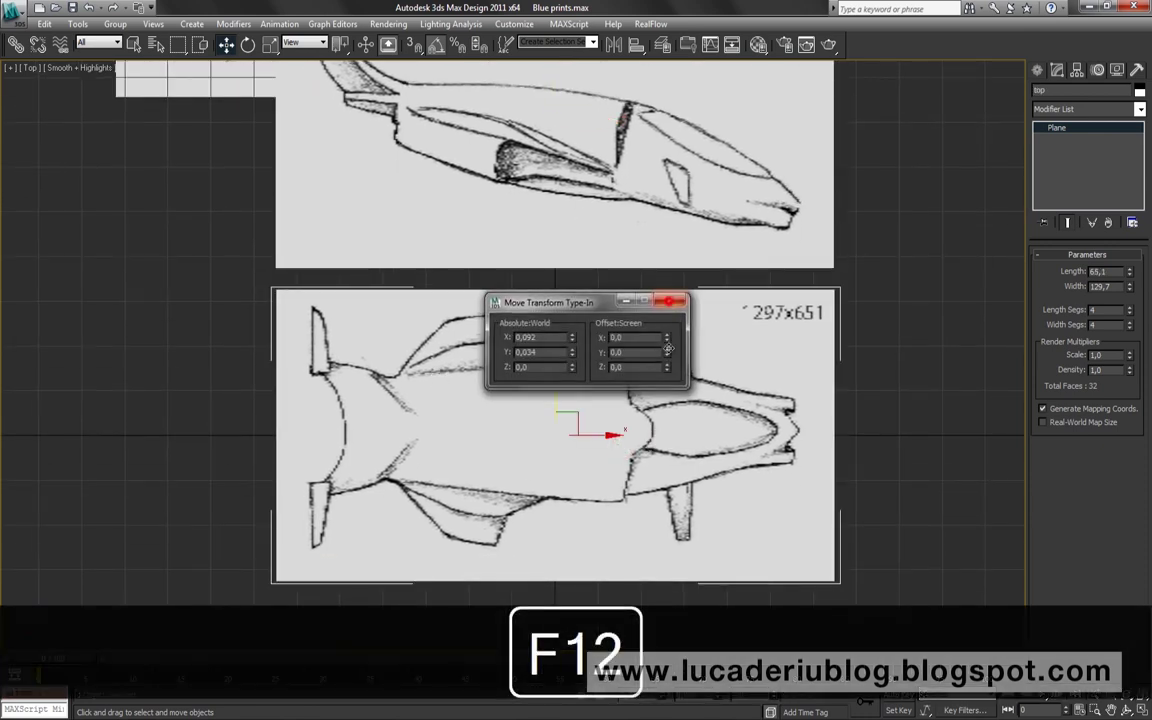
pyautogui.click(602, 264)
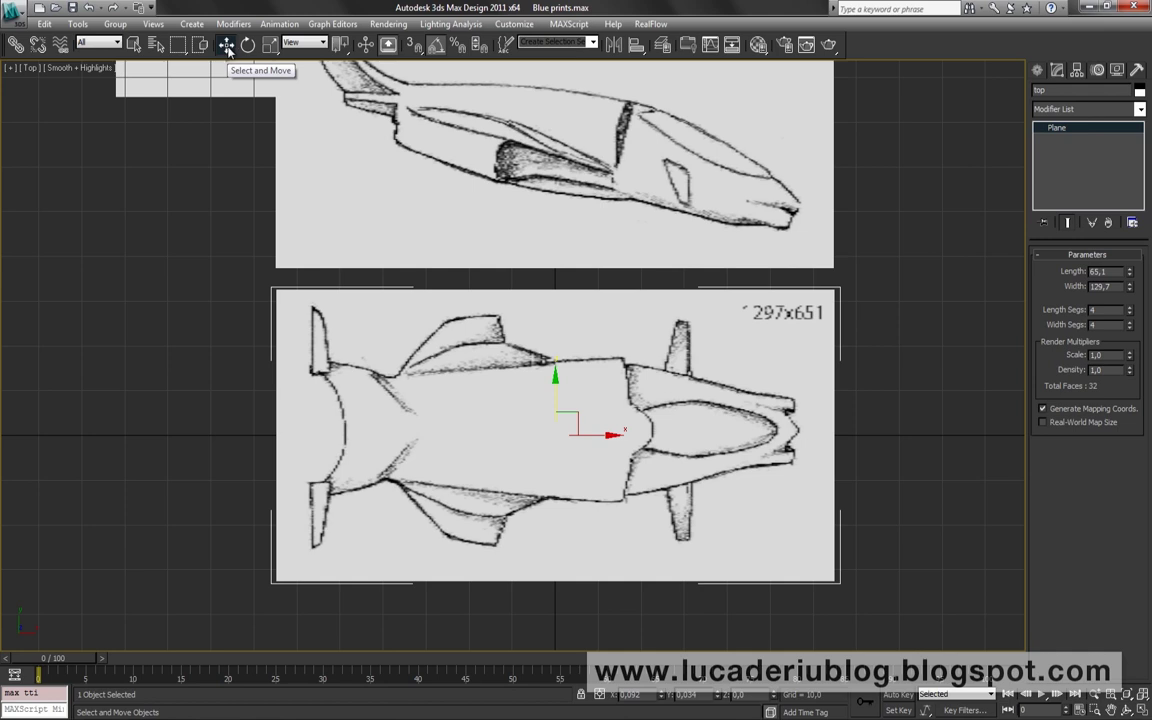
pyautogui.rightClick(226, 47)
pyautogui.moveTo(567, 310)
pyautogui.mouseDown()
pyautogui.moveTo(520, 239)
pyautogui.moveTo(538, 236)
pyautogui.moveTo(531, 268)
pyautogui.mouseUp()
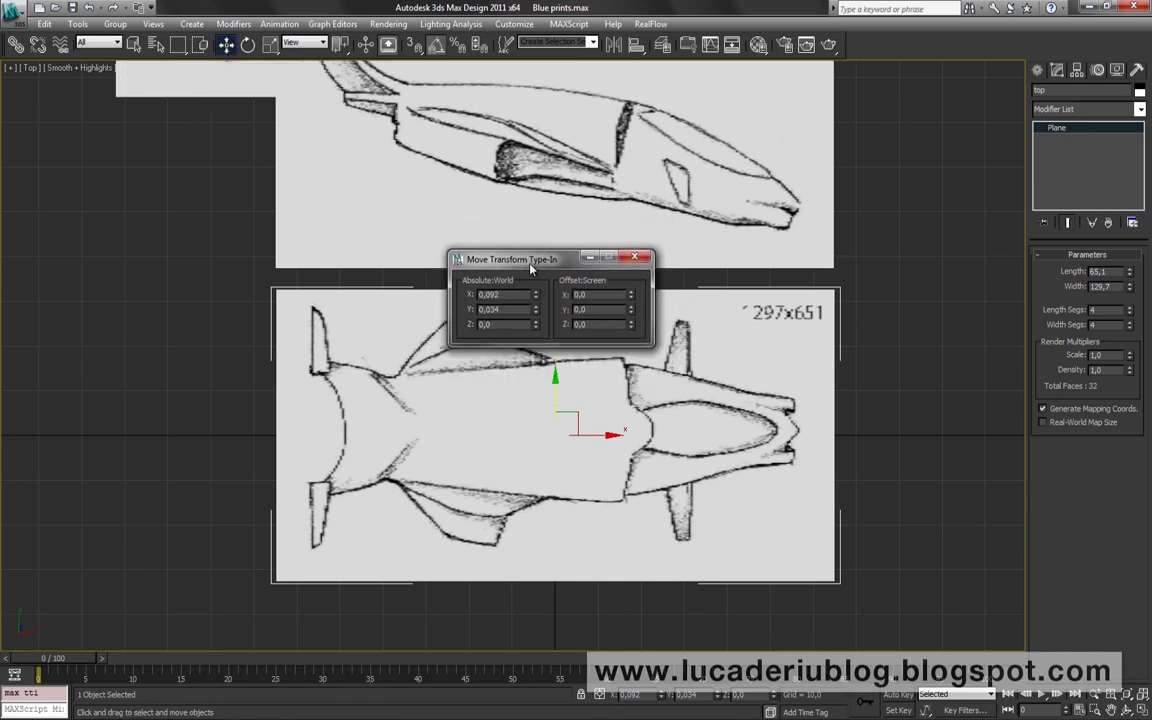
pyautogui.click(628, 260)
pyautogui.rightClick(716, 696)
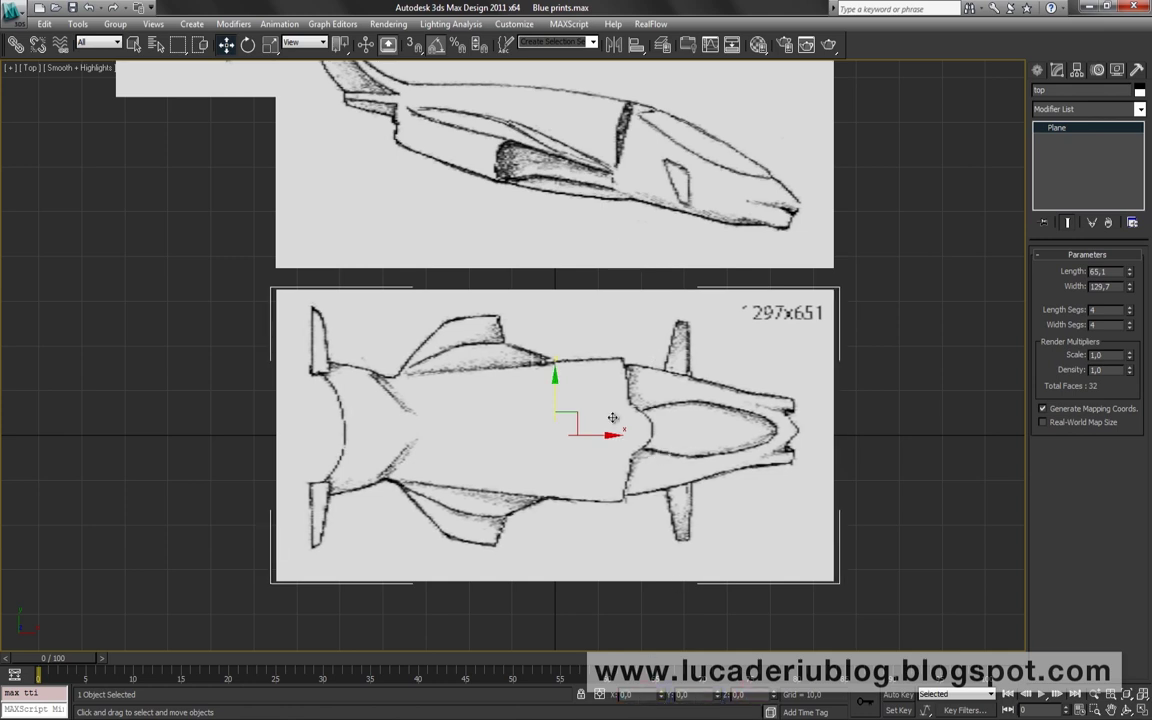
pyautogui.moveTo(952, 404); pyautogui.dragTo(823, 440, button='middle')
pyautogui.scroll(-2, 612, 293)
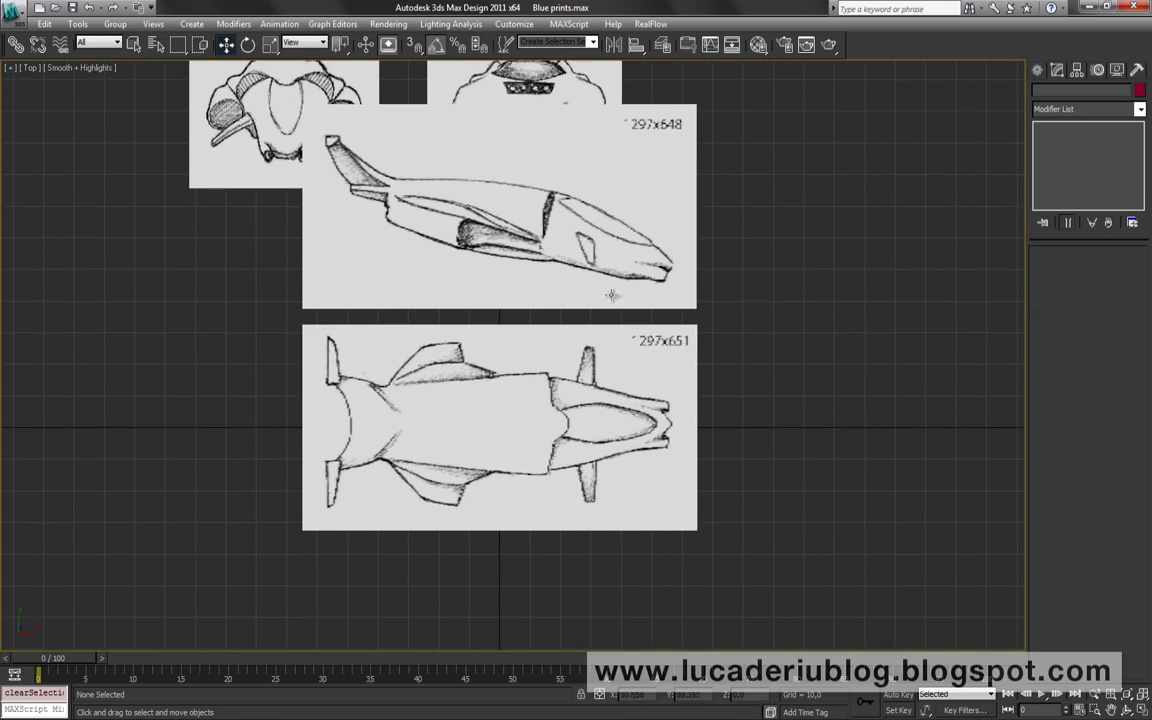
# Zero the side-view plane's Y position so it covers the top-view plane
pyautogui.click(609, 292)
pyautogui.rightClick(716, 696)
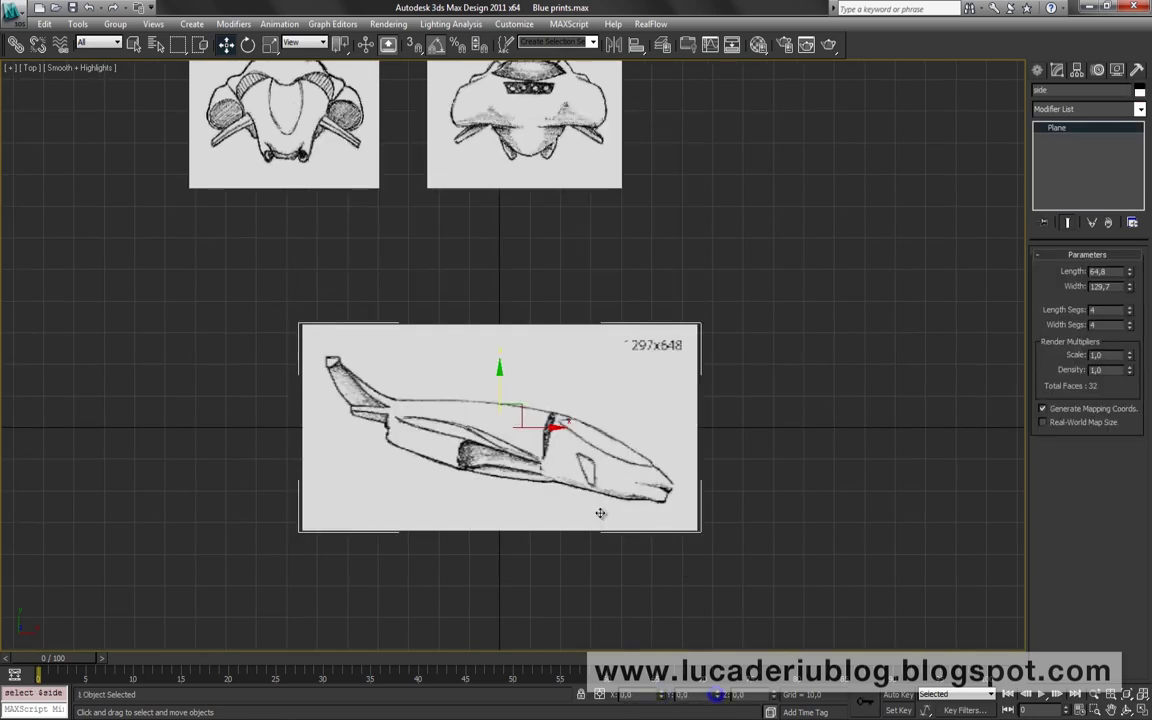
pyautogui.moveTo(500, 393); pyautogui.dragTo(570, 332, button='middle')
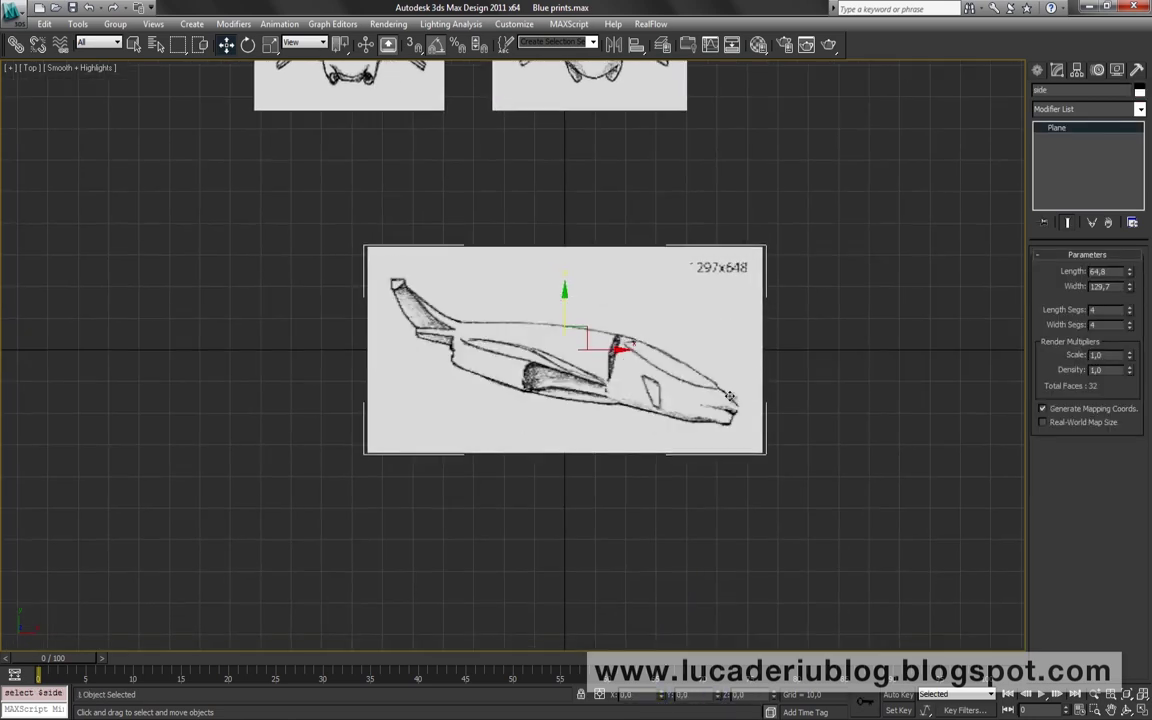
pyautogui.scroll(2, 676, 429)
pyautogui.moveTo(676, 429); pyautogui.dragTo(683, 465, button='middle')
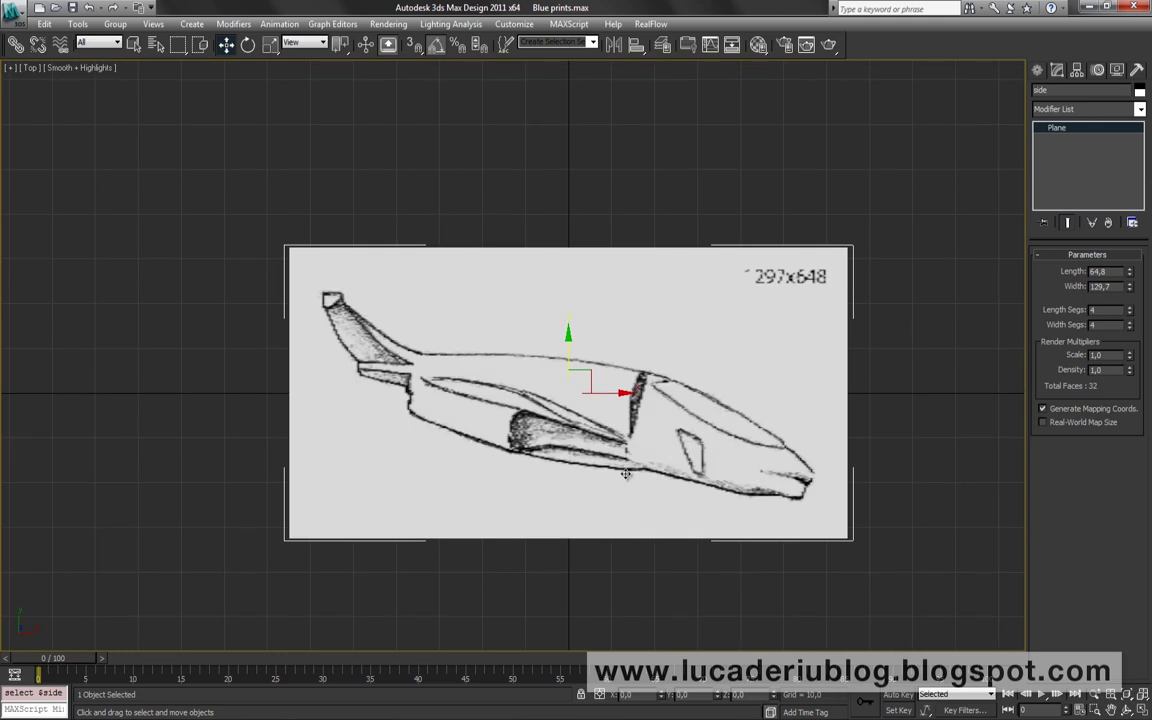
# Rotate the side plane 90° about X with Angle Snap so it stands on edge
pyautogui.press('e')
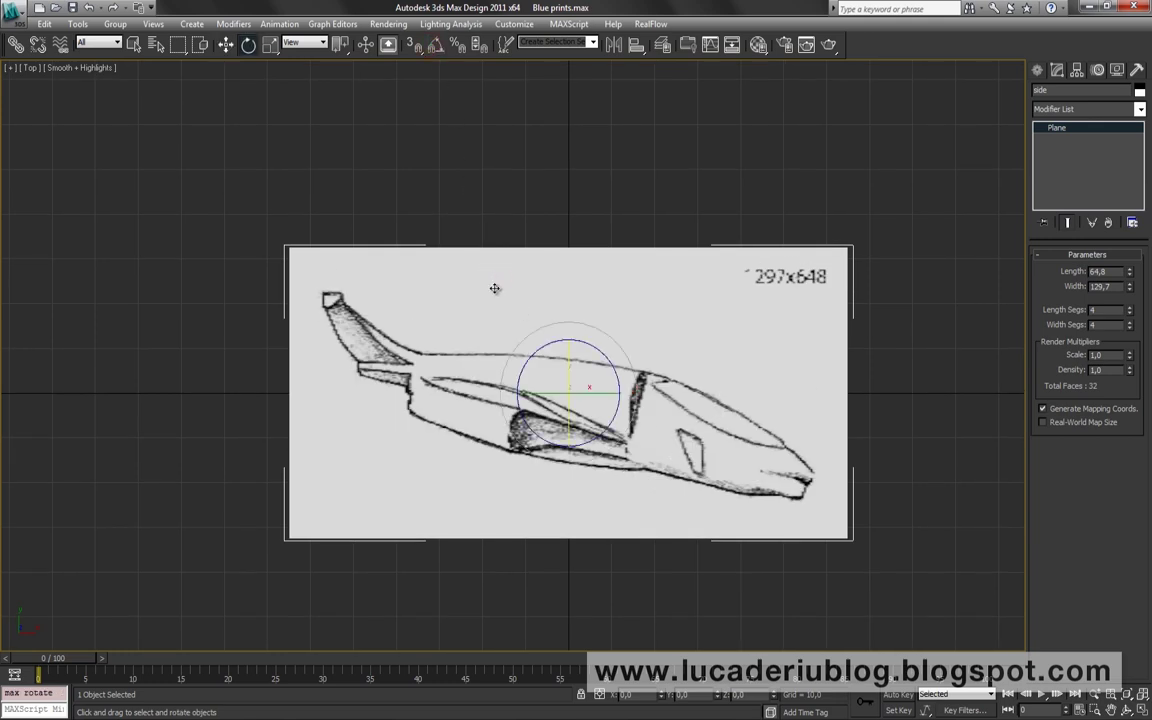
pyautogui.moveTo(568, 358)
pyautogui.mouseDown()
pyautogui.moveTo(568, 530)
pyautogui.moveTo(569, 455)
pyautogui.mouseUp()
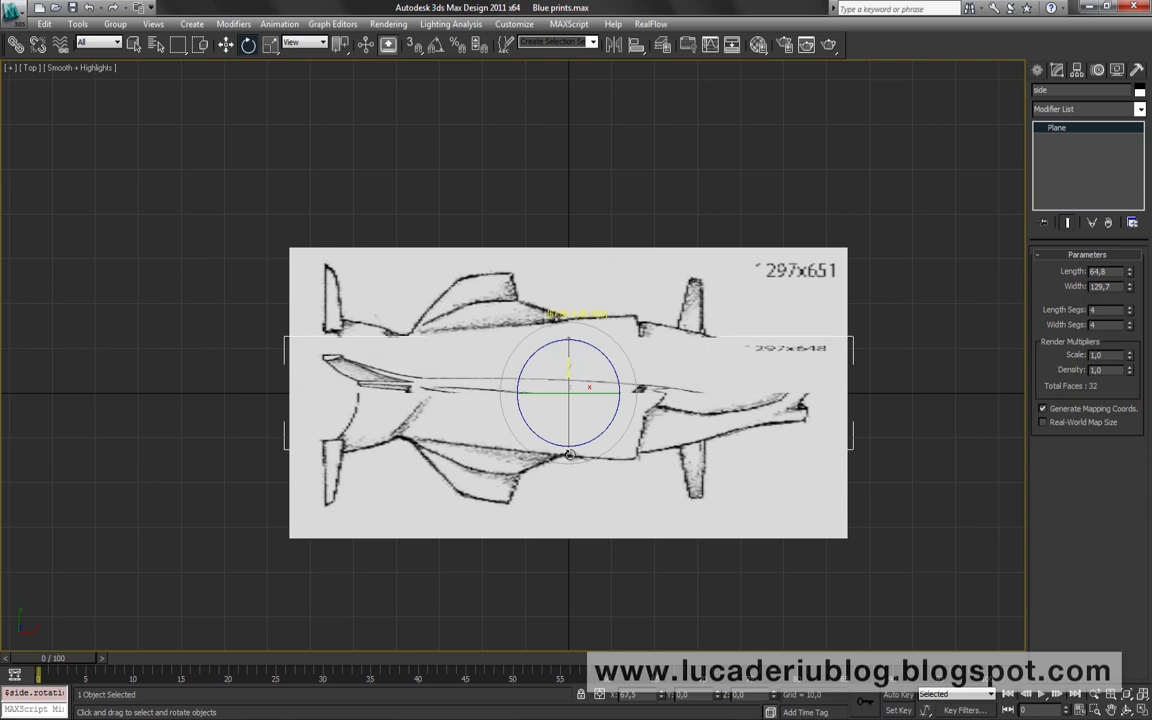
pyautogui.hotkey('ctrl', 'z')
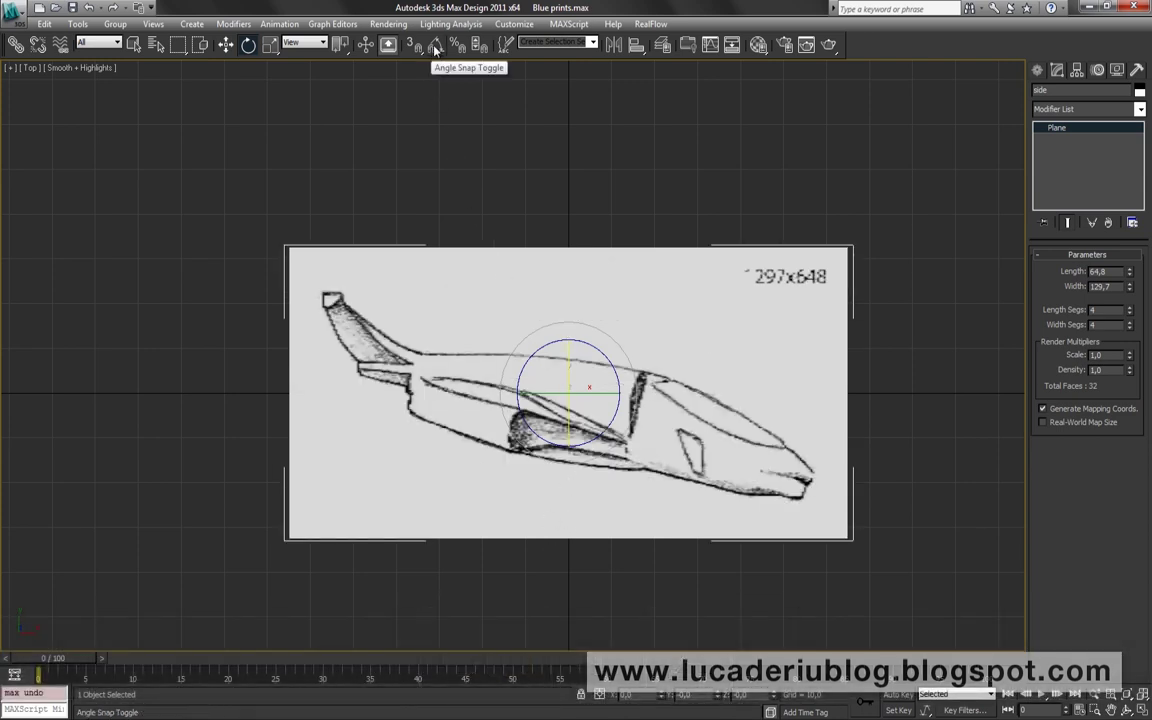
pyautogui.click(436, 45)
pyautogui.moveTo(512, 328)
pyautogui.mouseDown()
pyautogui.moveTo(567, 375)
pyautogui.moveTo(568, 422)
pyautogui.mouseUp()
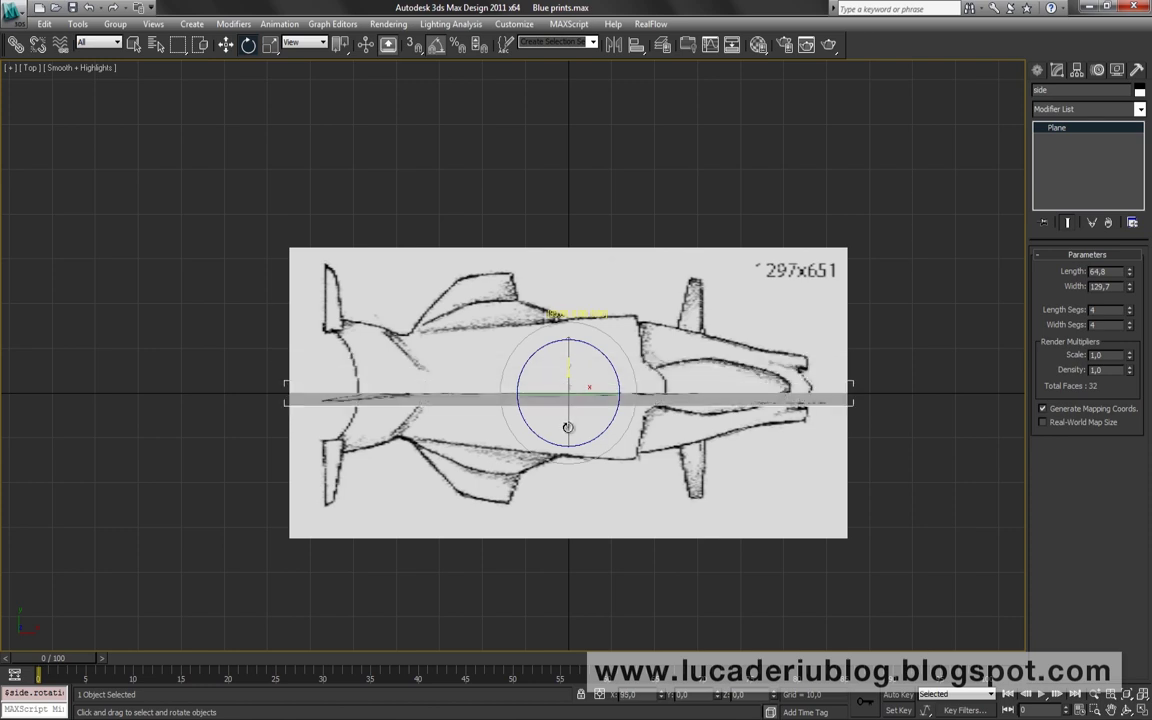
pyautogui.moveTo(568, 422); pyautogui.dragTo(568, 424)
# Slide the upright side plane up along Y to the far edge of the top plane
pyautogui.press('w')
pyautogui.moveTo(569, 348); pyautogui.dragTo(570, 171)
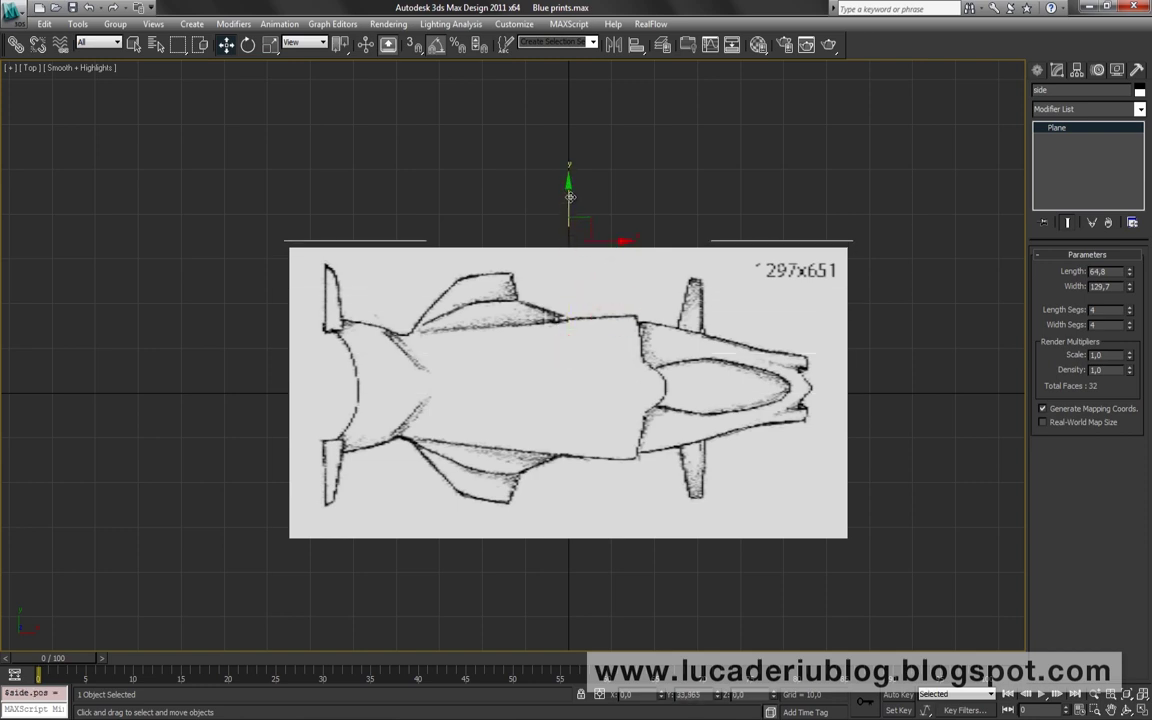
pyautogui.hotkey('alt', 'w')
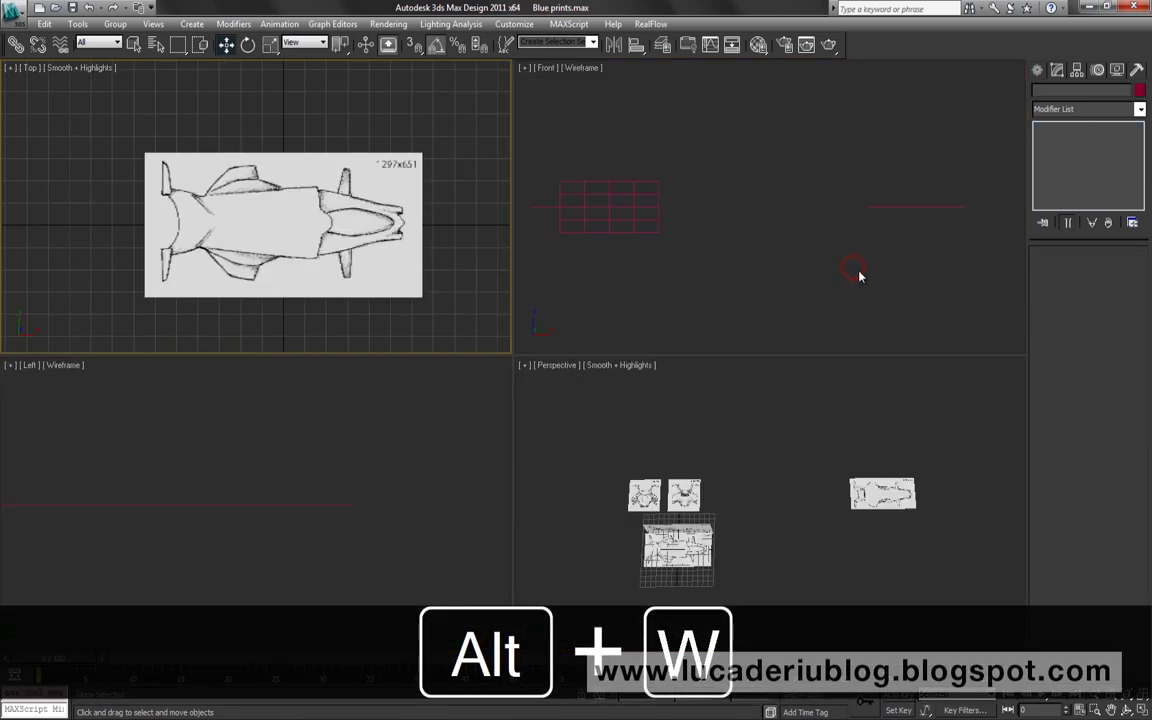
# In a maximized Perspective view, raise the upright side plane along Z onto the top plane
pyautogui.click(784, 432)
pyautogui.hotkey('alt', 'w')
pyautogui.keyDown('alt'); pyautogui.moveTo(441, 470); pyautogui.dragTo(501, 386, button='middle'); pyautogui.keyUp('alt')
pyautogui.scroll(3, 514, 399)
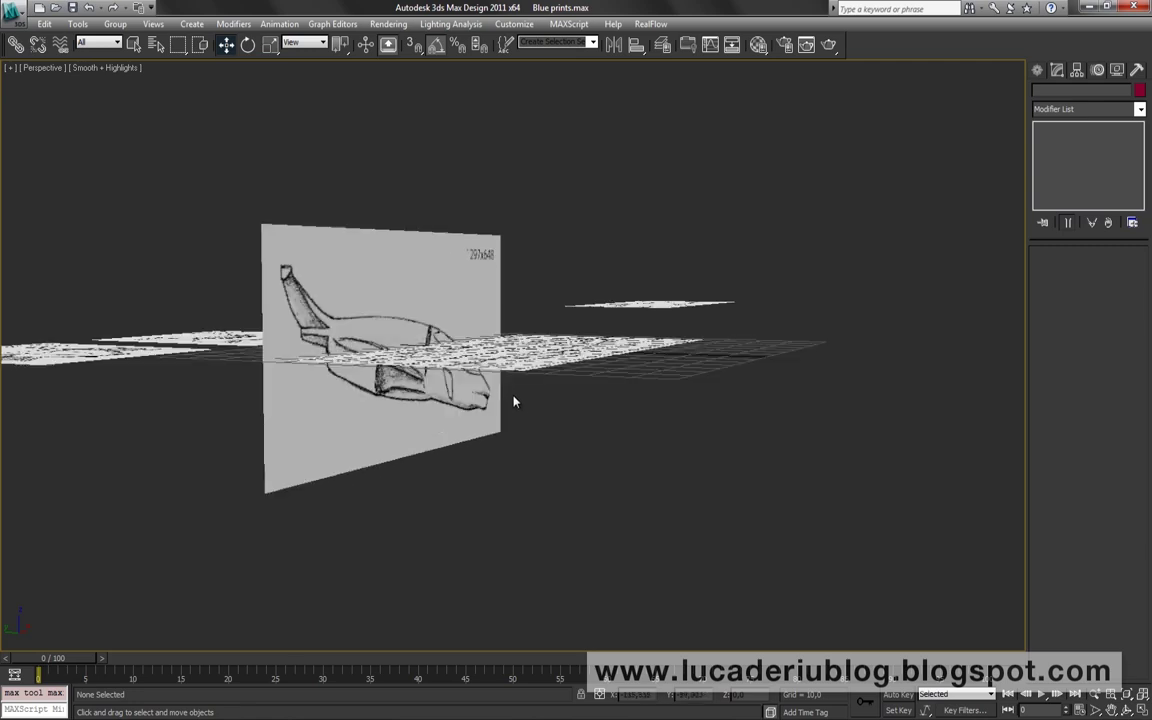
pyautogui.scroll(3, 514, 399)
pyautogui.click(442, 355)
pyautogui.moveTo(393, 360)
pyautogui.mouseDown()
pyautogui.moveTo(397, 132)
pyautogui.moveTo(407, 273)
pyautogui.mouseUp()
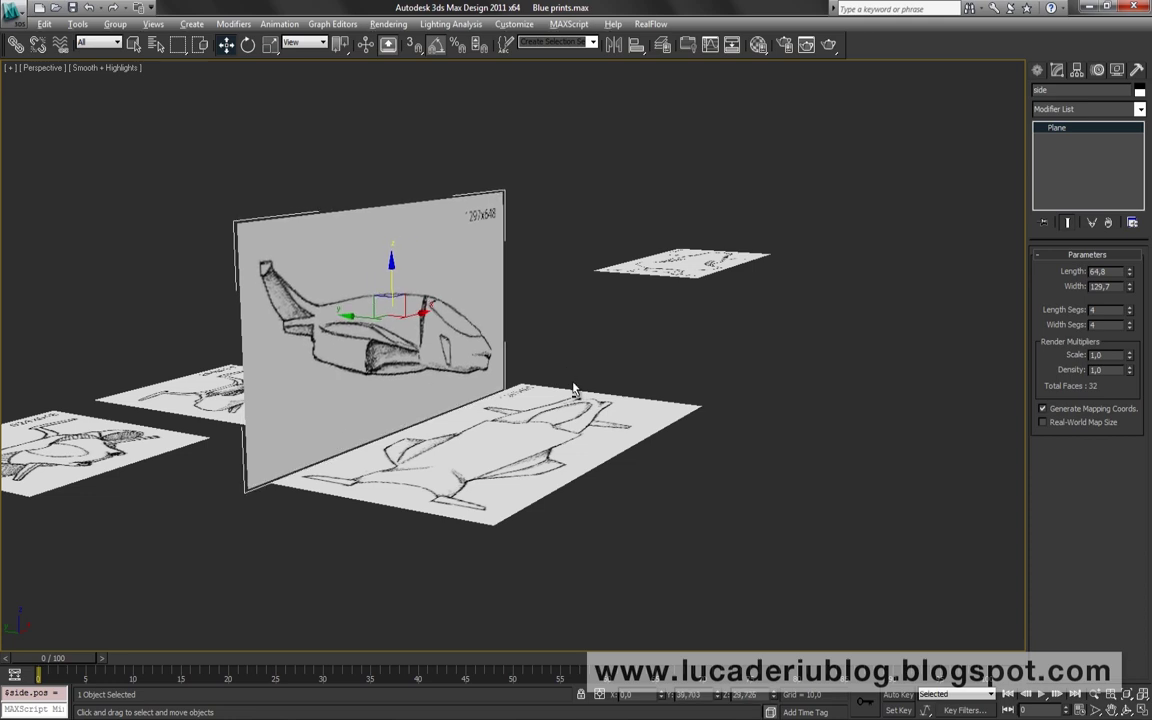
# Orbit to check the side plane's placement, then select the bottom blueprint in a maximized Top view
pyautogui.press('z')
pyautogui.moveTo(493, 432)
pyautogui.keyDown('alt'); pyautogui.mouseDown(button='middle')
pyautogui.moveTo(609, 399)
pyautogui.moveTo(838, 391)
pyautogui.mouseUp(button='middle'); pyautogui.keyUp('alt')
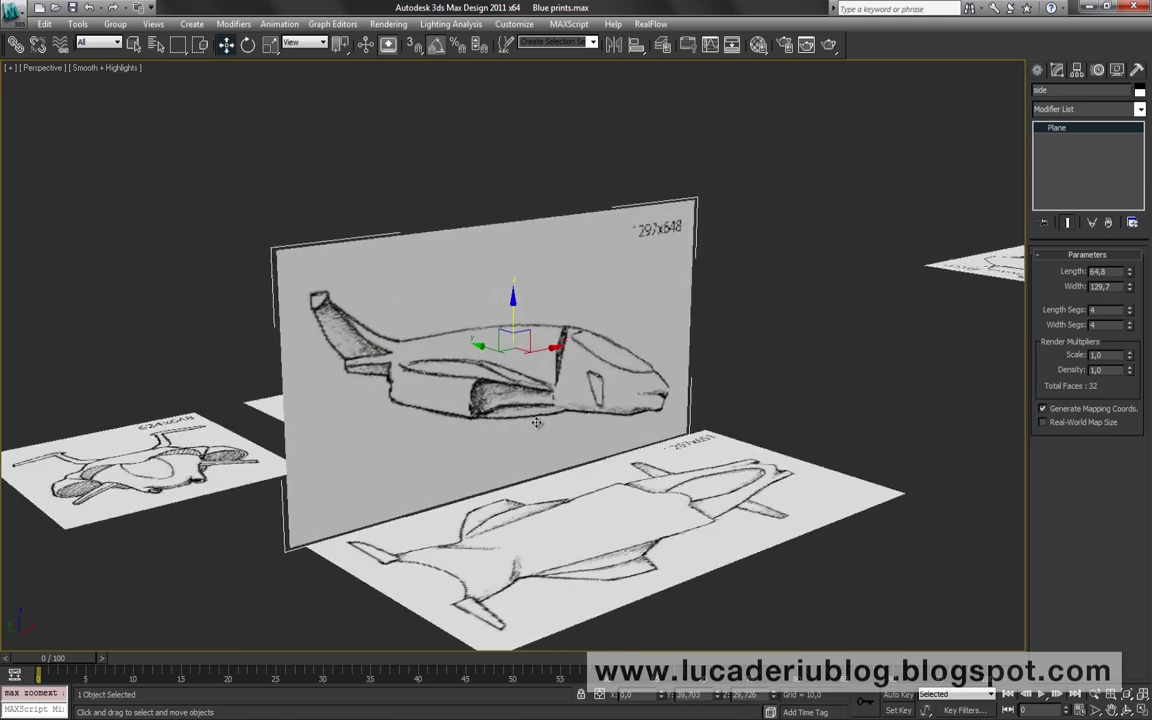
pyautogui.click(838, 391)
pyautogui.scroll(-3, 752, 428)
pyautogui.moveTo(752, 428)
pyautogui.keyDown('alt'); pyautogui.mouseDown(button='middle')
pyautogui.moveTo(725, 481)
pyautogui.moveTo(746, 445)
pyautogui.moveTo(900, 300)
pyautogui.mouseUp(button='middle'); pyautogui.keyUp('alt')
pyautogui.click(964, 211)
pyautogui.hotkey('alt', 'w')
pyautogui.rightClick(441, 244)
pyautogui.hotkey('alt', 'w')
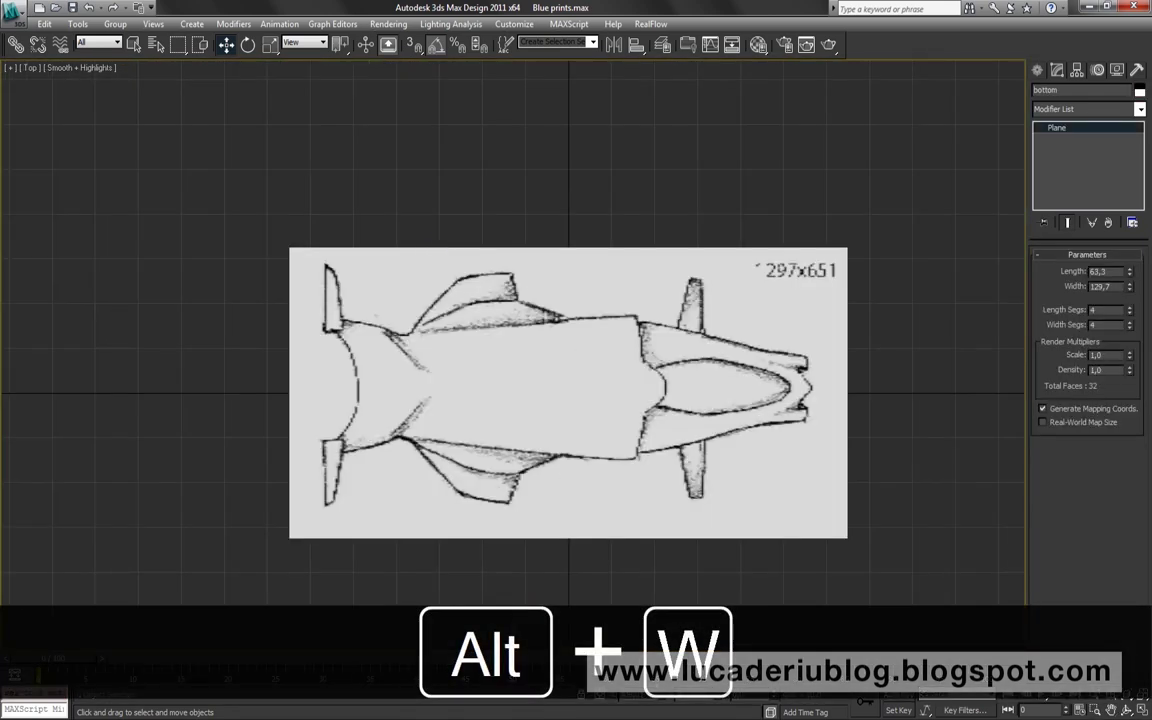
# Select both small front and back planes in Perspective and rotate them 90° about X upright
pyautogui.hotkey('alt', 'w')
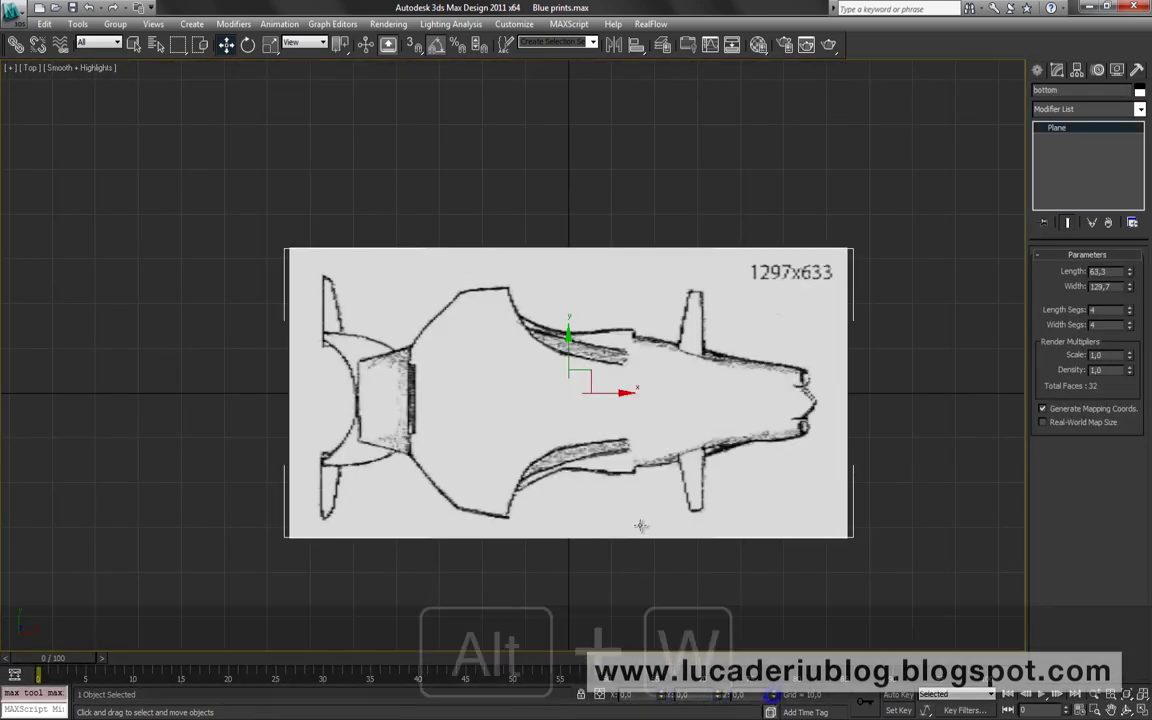
pyautogui.rightClick(695, 463)
pyautogui.hotkey('alt', 'w')
pyautogui.keyDown('alt'); pyautogui.moveTo(644, 488); pyautogui.dragTo(464, 376, button='middle'); pyautogui.keyUp('alt')
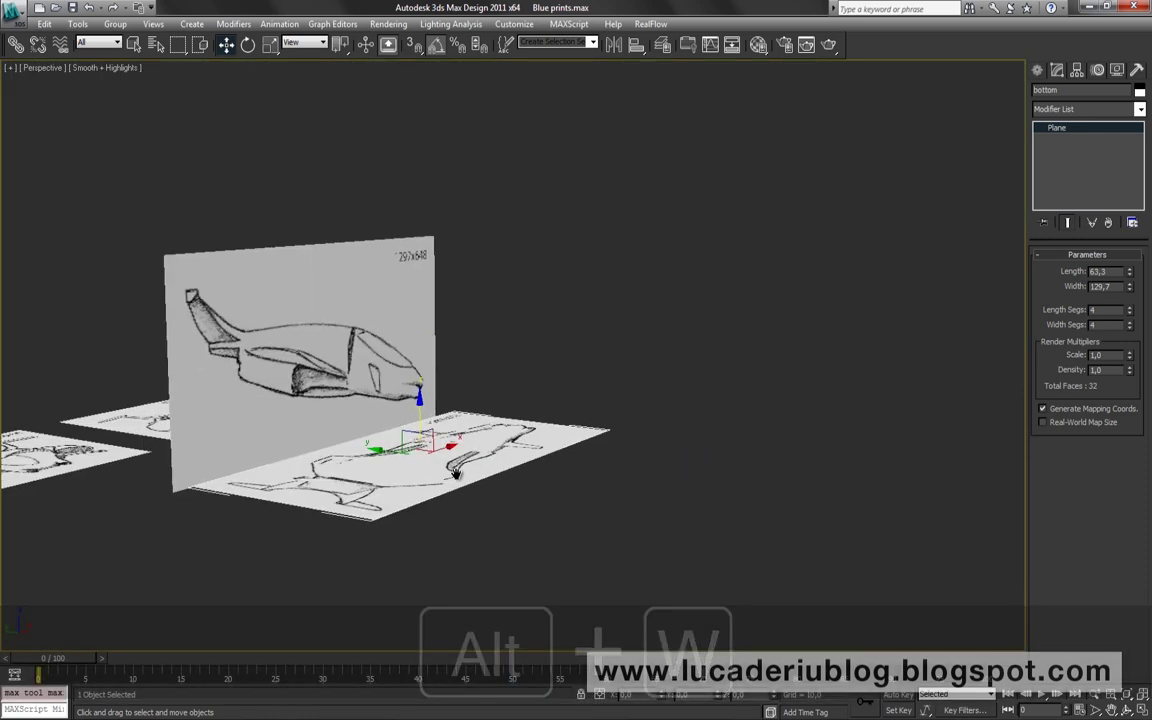
pyautogui.click(689, 548)
pyautogui.moveTo(689, 548)
pyautogui.keyDown('alt'); pyautogui.mouseDown(button='middle')
pyautogui.moveTo(648, 499)
pyautogui.moveTo(649, 476)
pyautogui.moveTo(650, 566)
pyautogui.moveTo(648, 542)
pyautogui.moveTo(334, 450)
pyautogui.moveTo(495, 500)
pyautogui.mouseUp(button='middle'); pyautogui.keyUp('alt')
pyautogui.click(318, 240)
pyautogui.press('e')
pyautogui.keyDown('ctrl'); pyautogui.click(473, 205); pyautogui.keyUp('ctrl')
pyautogui.moveTo(398, 218)
pyautogui.mouseDown()
pyautogui.moveTo(423, 253)
pyautogui.moveTo(424, 303)
pyautogui.mouseUp()
# Rotate the back blueprint plane 90° about Z so it stands edge-on to the side blueprint
pyautogui.click(815, 255)
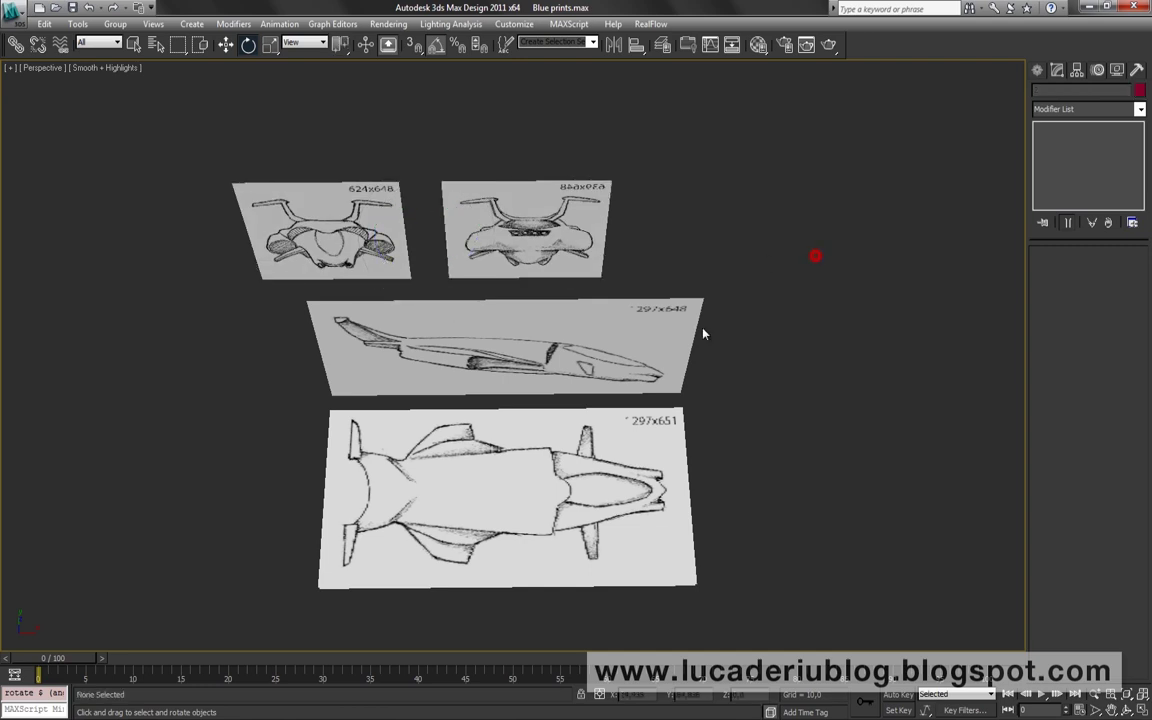
pyautogui.keyDown('alt'); pyautogui.moveTo(702, 332); pyautogui.dragTo(690, 300, button='middle'); pyautogui.keyUp('alt')
pyautogui.click(530, 195)
pyautogui.moveTo(492, 180)
pyautogui.mouseDown()
pyautogui.moveTo(527, 230)
pyautogui.moveTo(520, 210)
pyautogui.mouseUp()
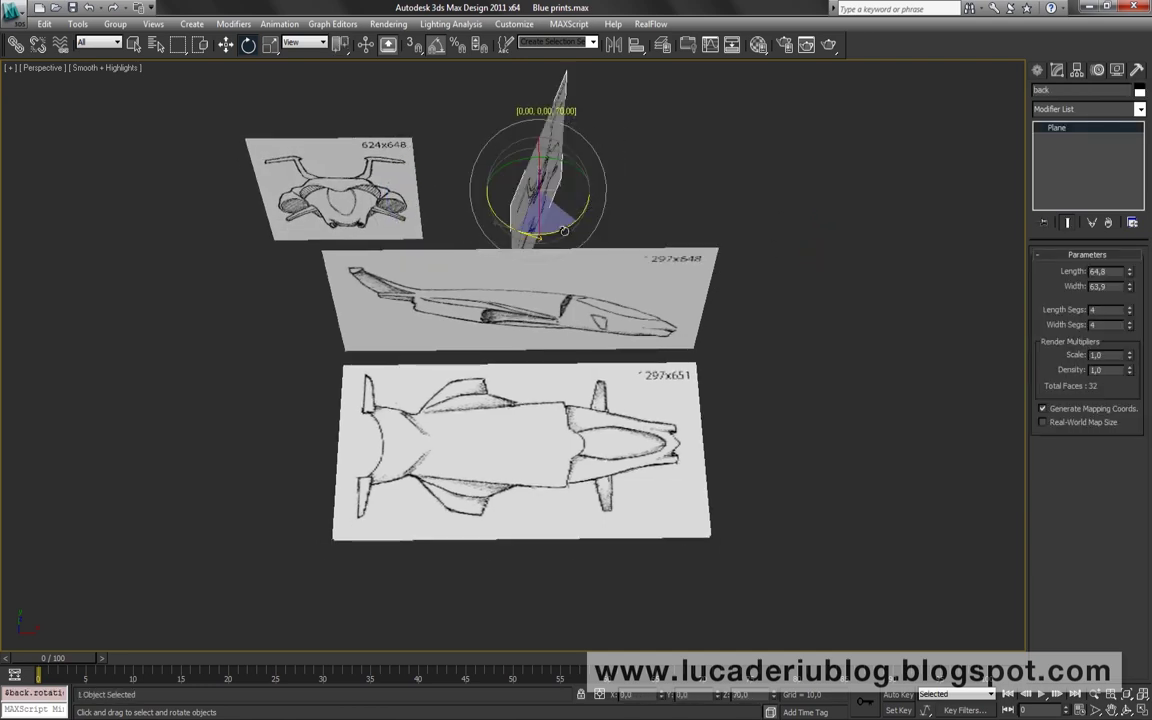
# Rotate the front blueprint plane 90° about Z so it also stands edge-on
pyautogui.click(360, 230)
pyautogui.moveTo(360, 230); pyautogui.dragTo(372, 182)
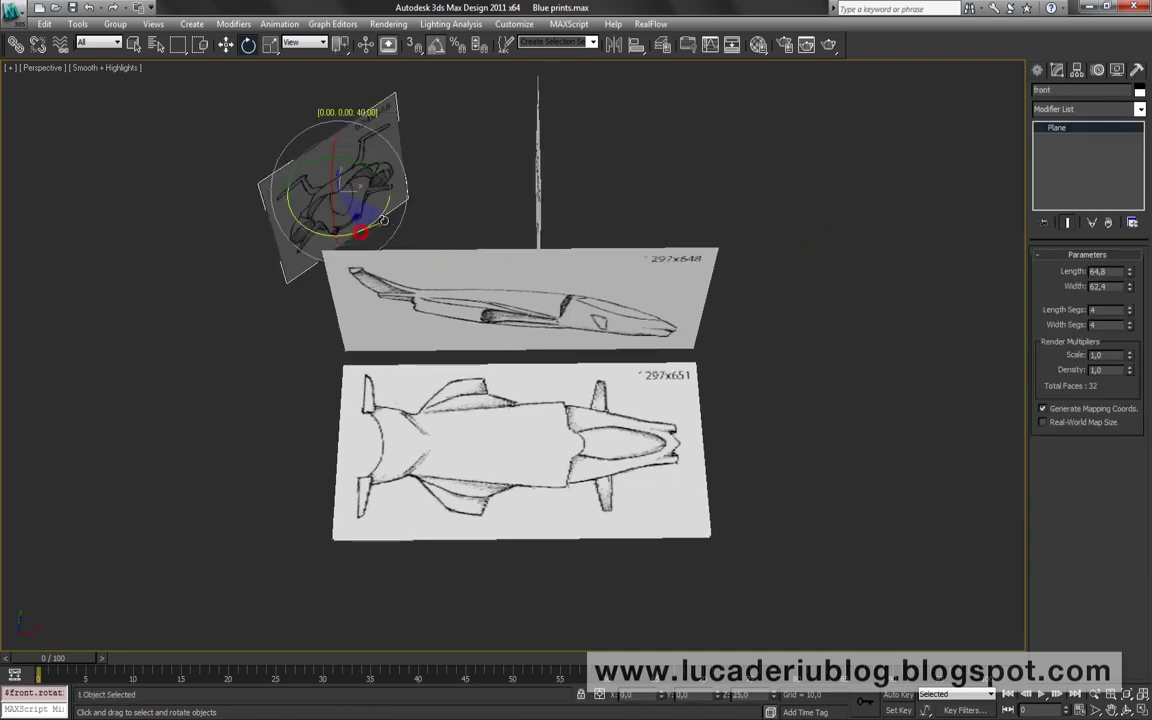
pyautogui.moveTo(462, 245)
pyautogui.mouseDown(button='middle')
pyautogui.moveTo(480, 259)
pyautogui.moveTo(467, 271)
pyautogui.mouseUp(button='middle')
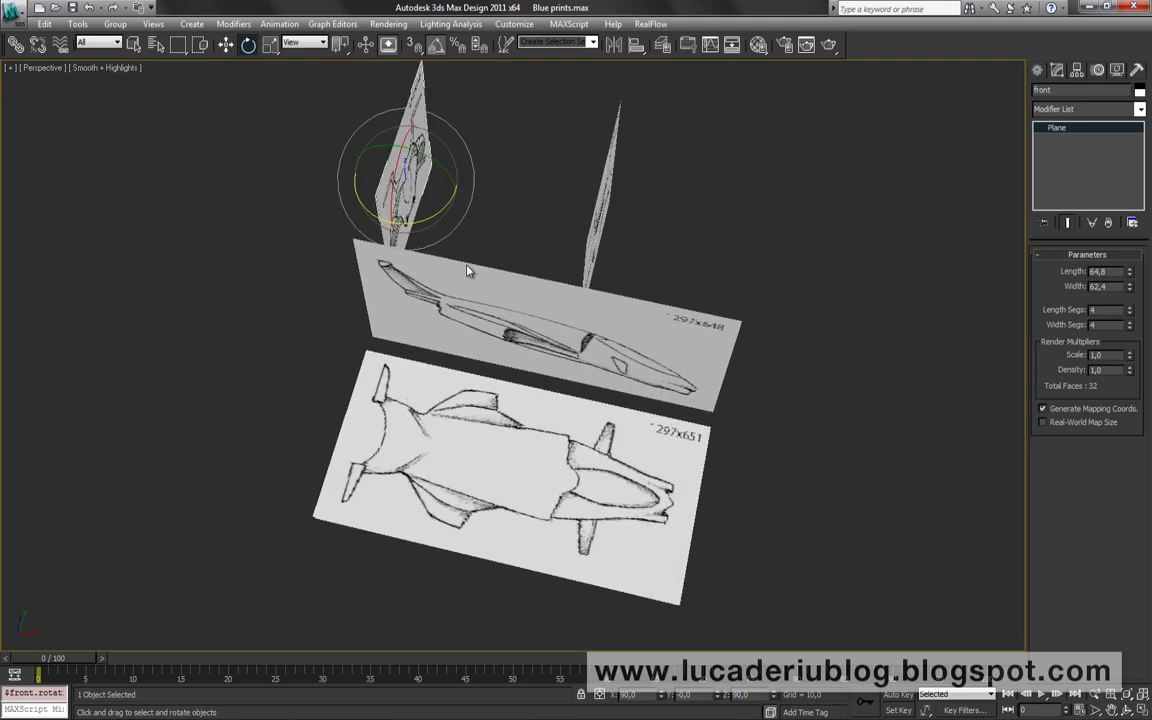
pyautogui.click(227, 45)
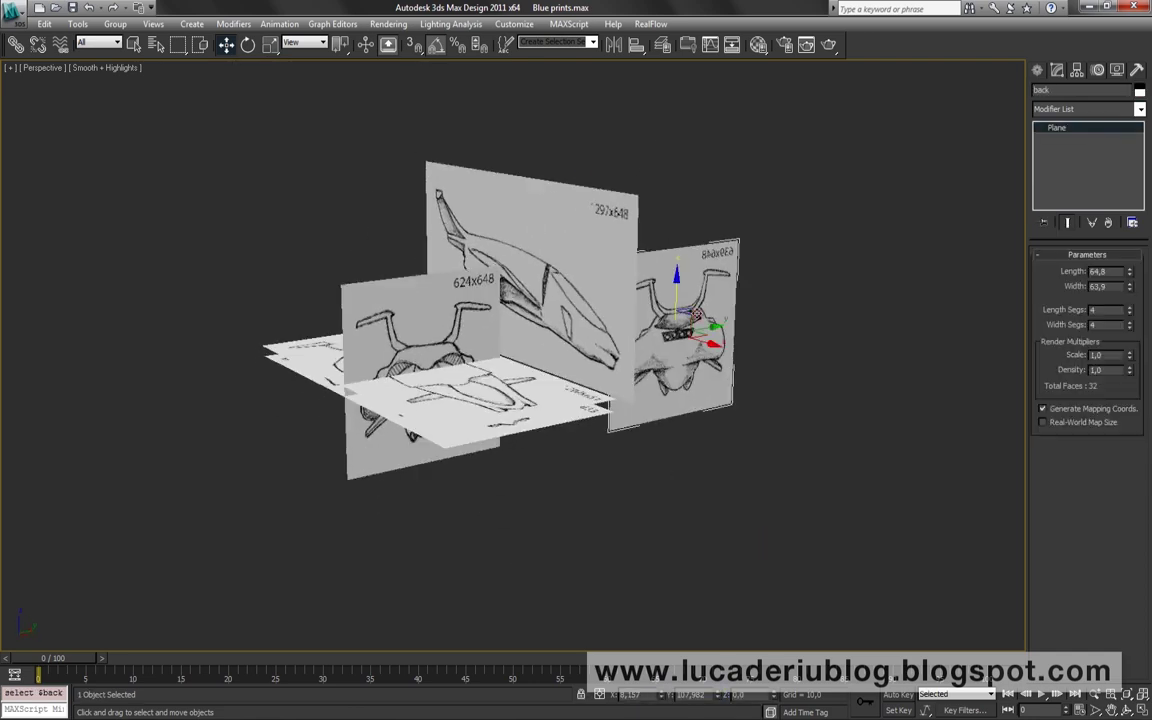
# Zero the back plane's position at the origin, then lift the front and back planes upward
pyautogui.rightClick(662, 698)
pyautogui.moveTo(558, 532)
pyautogui.keyDown('alt'); pyautogui.mouseDown(button='middle')
pyautogui.moveTo(594, 420)
pyautogui.moveTo(560, 514)
pyautogui.moveTo(562, 496)
pyautogui.mouseUp(button='middle'); pyautogui.keyUp('alt')
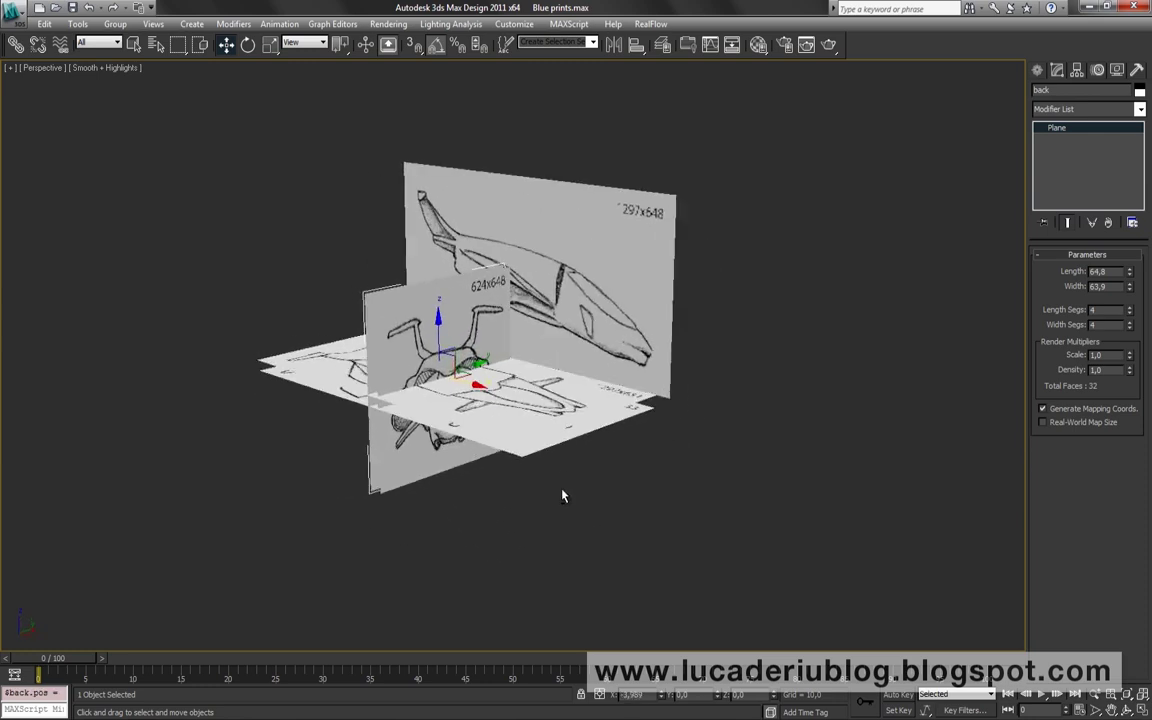
pyautogui.moveTo(368, 517); pyautogui.dragTo(372, 445)
pyautogui.moveTo(442, 336); pyautogui.dragTo(477, 107)
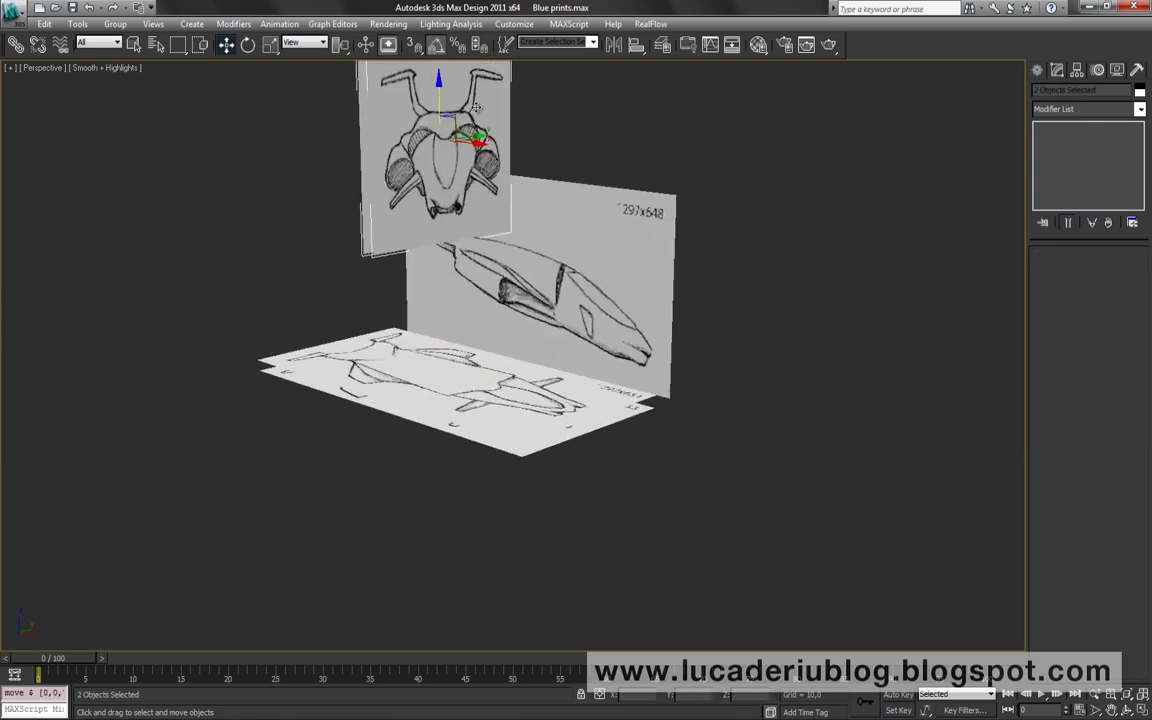
# Lower the side blueprint plane slightly
pyautogui.click(607, 239)
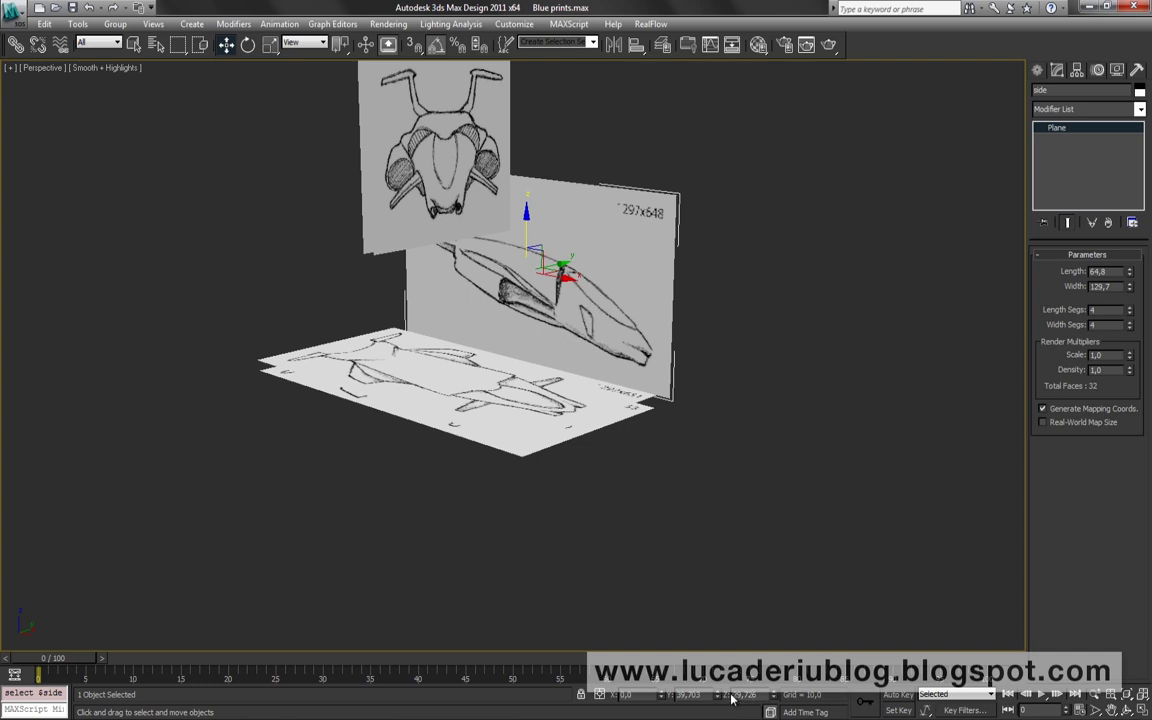
pyautogui.moveTo(775, 694); pyautogui.dragTo(772, 700)
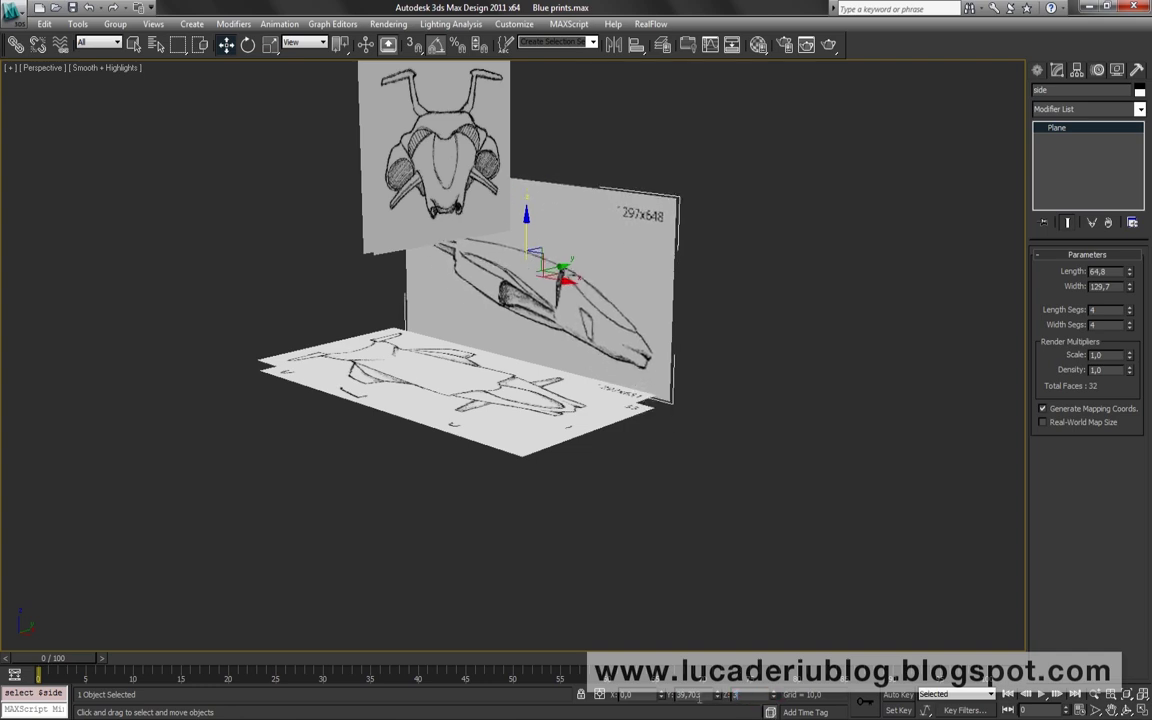
pyautogui.click(741, 429)
pyautogui.moveTo(423, 172); pyautogui.dragTo(465, 222, button='middle')
# Align the back blueprint plane onto the front blueprint plane
pyautogui.click(516, 246)
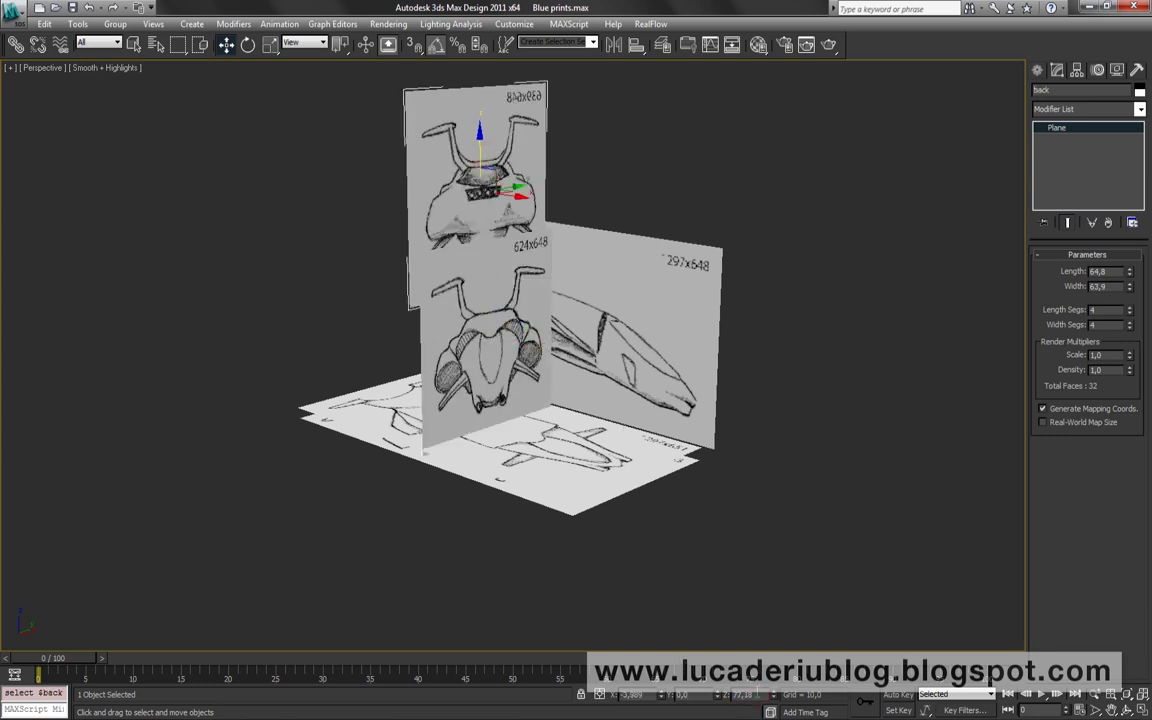
pyautogui.click(825, 478)
pyautogui.moveTo(825, 478)
pyautogui.keyDown('alt'); pyautogui.mouseDown(button='middle')
pyautogui.moveTo(675, 548)
pyautogui.moveTo(642, 548)
pyautogui.moveTo(782, 540)
pyautogui.moveTo(812, 550)
pyautogui.moveTo(596, 491)
pyautogui.moveTo(644, 426)
pyautogui.mouseUp(button='middle'); pyautogui.keyUp('alt')
pyautogui.scroll(3, 675, 548)
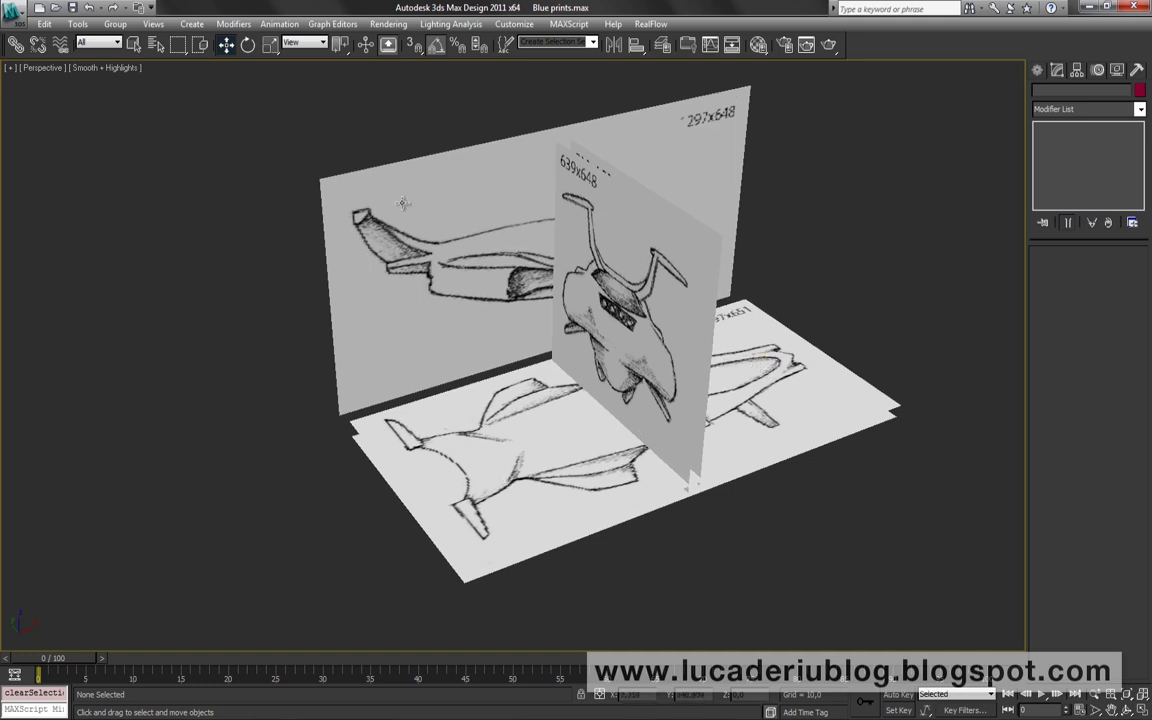
pyautogui.keyDown('alt'); pyautogui.moveTo(654, 390); pyautogui.dragTo(571, 357, button='middle'); pyautogui.keyUp('alt')
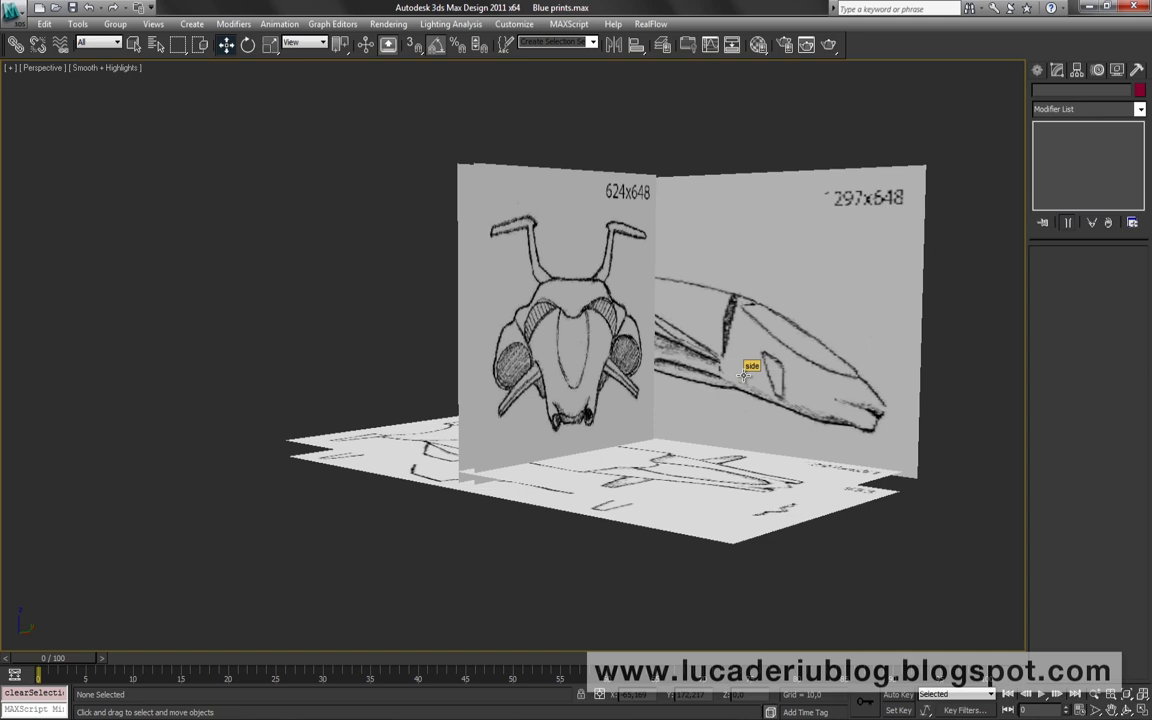
pyautogui.keyDown('alt'); pyautogui.moveTo(745, 375); pyautogui.dragTo(226, 267, button='middle'); pyautogui.keyUp('alt')
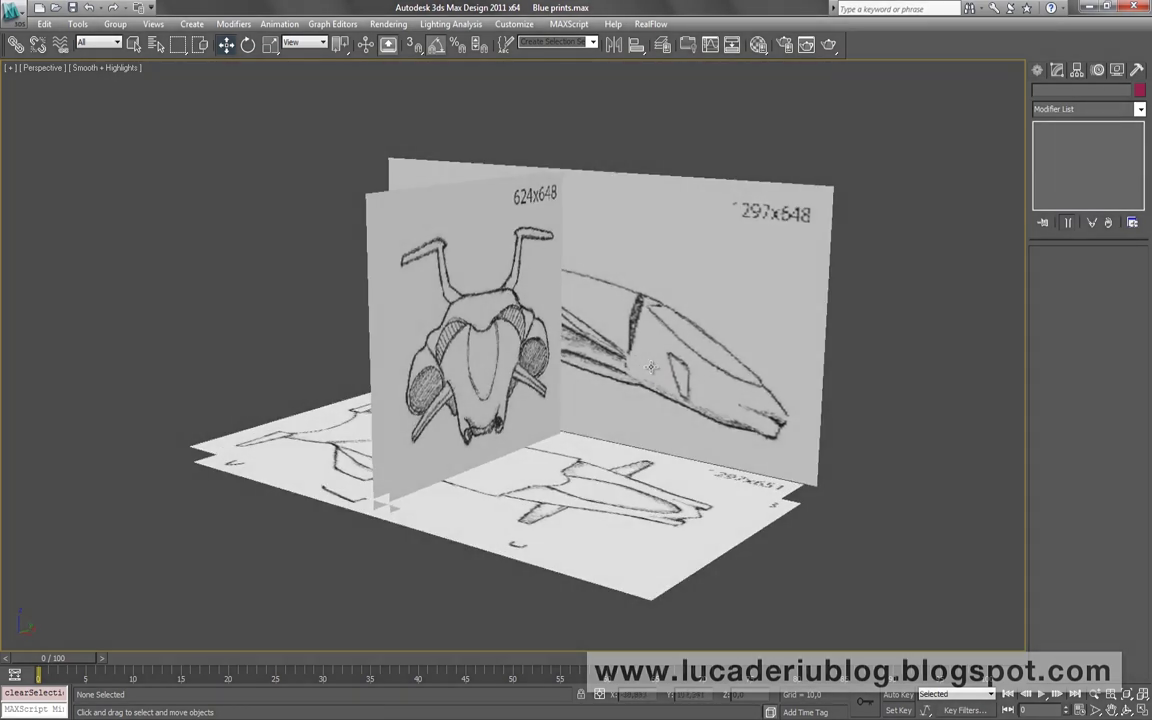